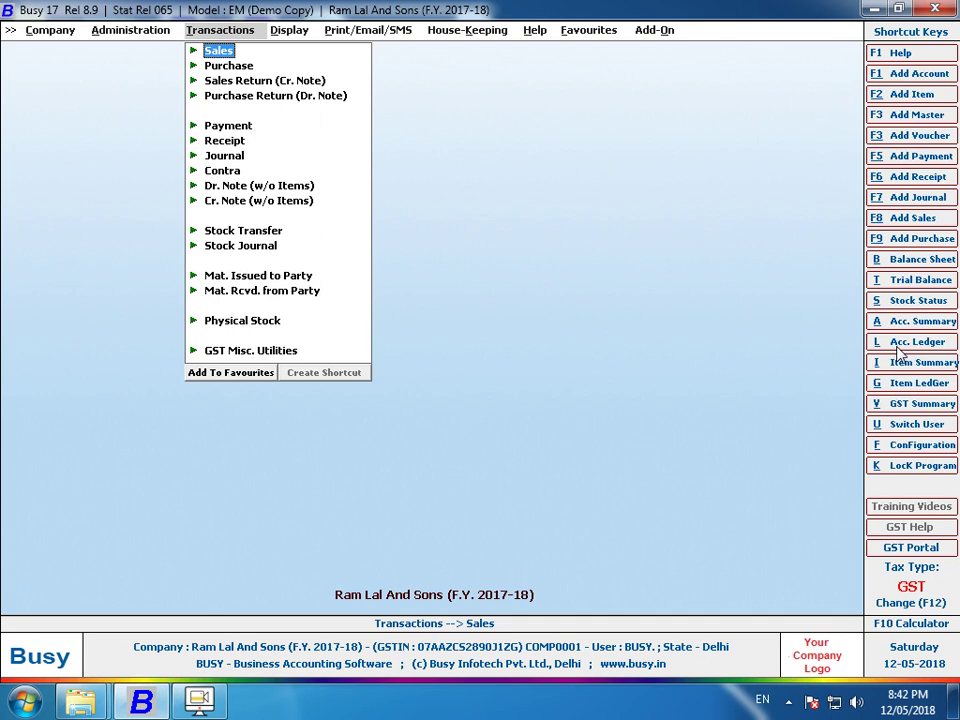
# Display the Sales account ledger for 01-04-2017 to 31-03-2018, and close the report
pyautogui.click(900, 350)
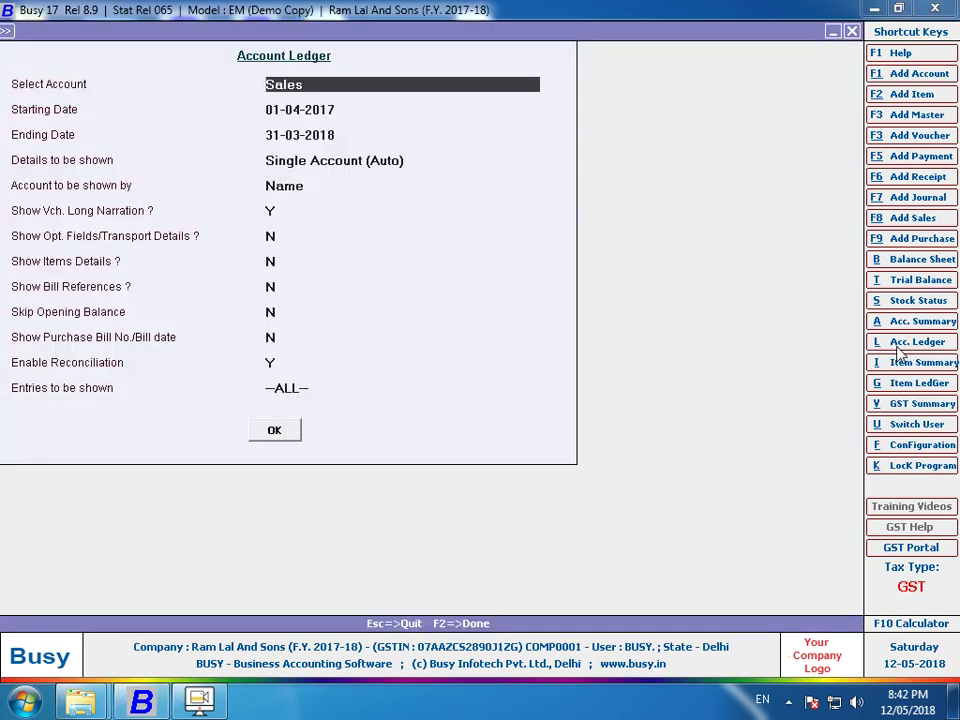
pyautogui.press('F2')
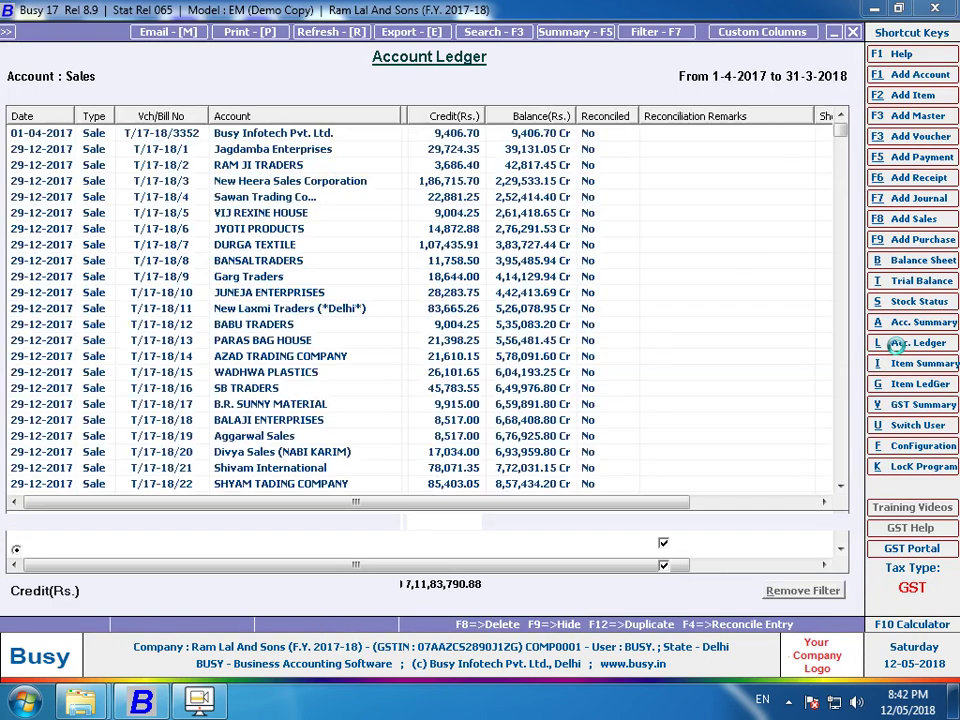
pyautogui.press('Escape')
pyautogui.press('Escape')
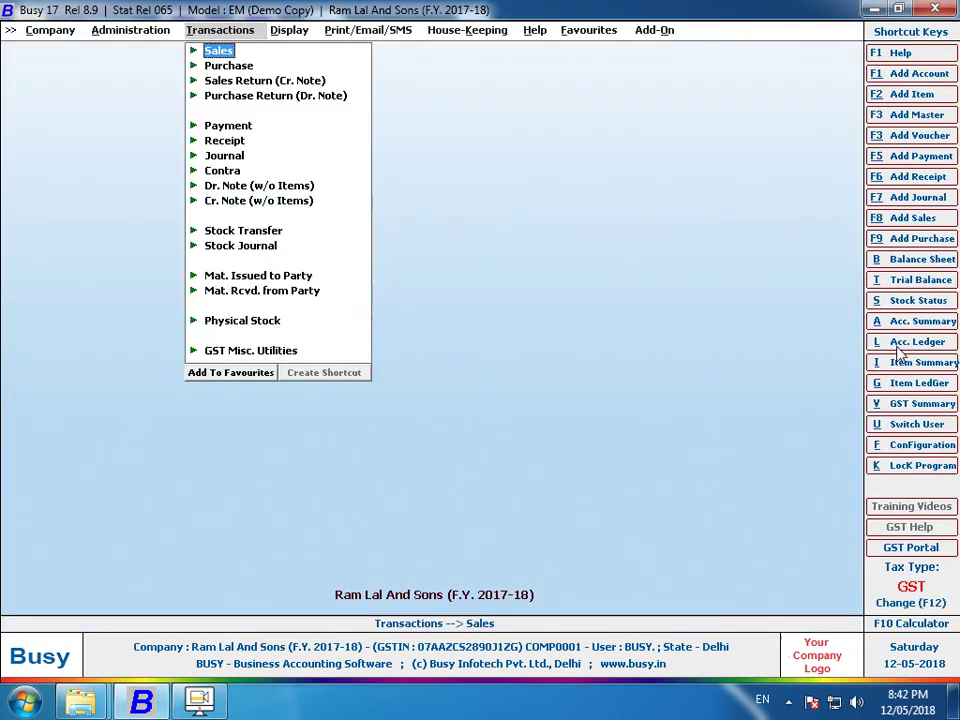
# Display the account ledger of VINAYAK INDUSTRIES (**JAIPUR**) and dismiss the filter options
pyautogui.click(898, 345)
pyautogui.write('vin')
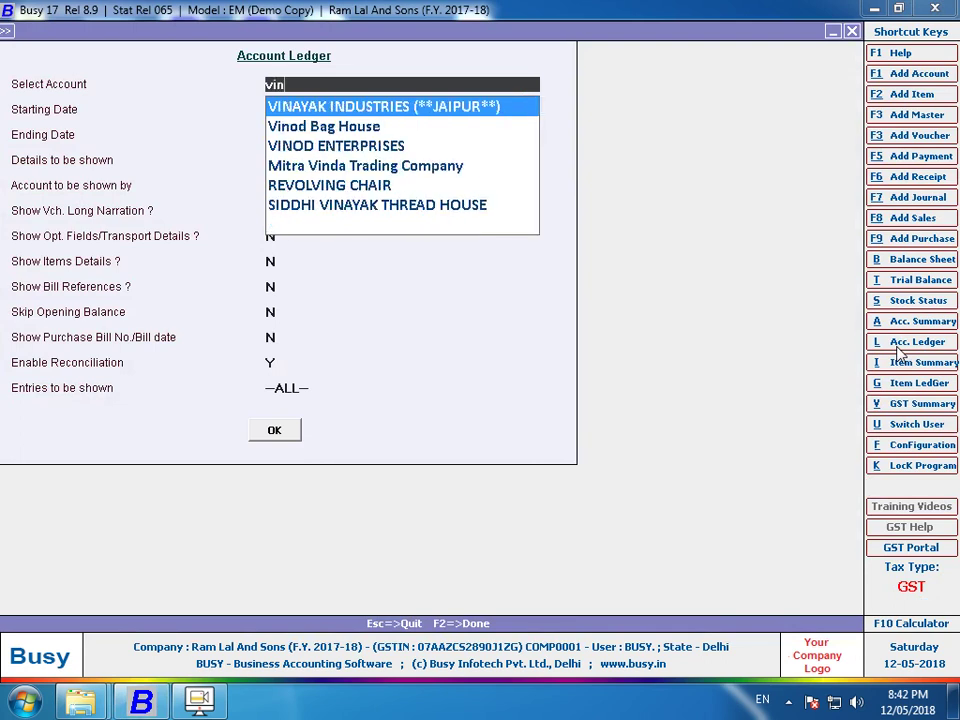
pyautogui.press('Return')
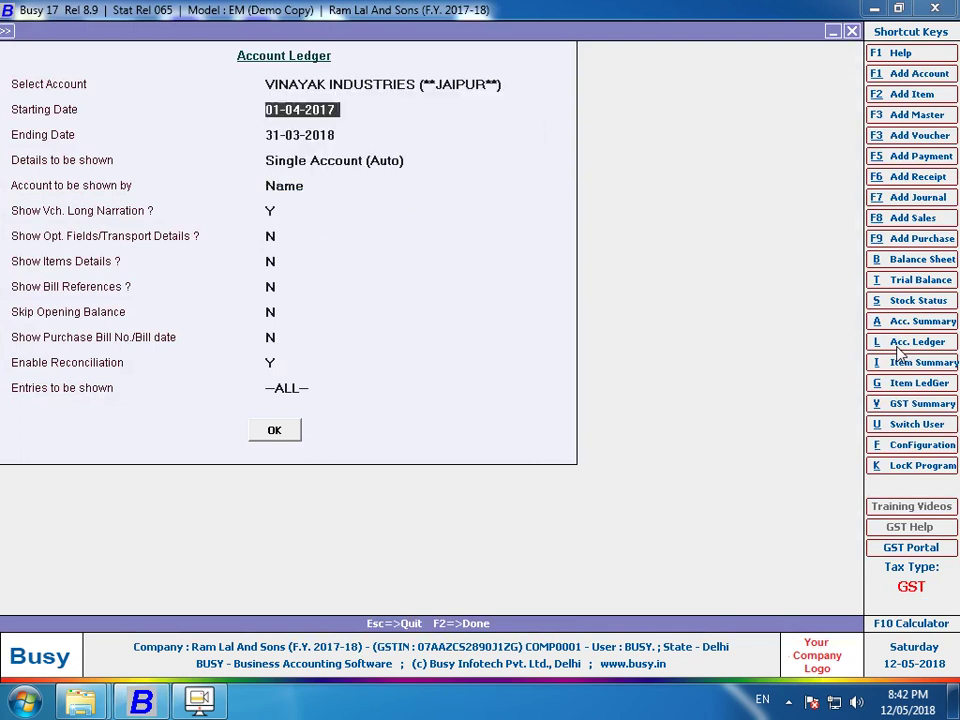
pyautogui.press('F2')
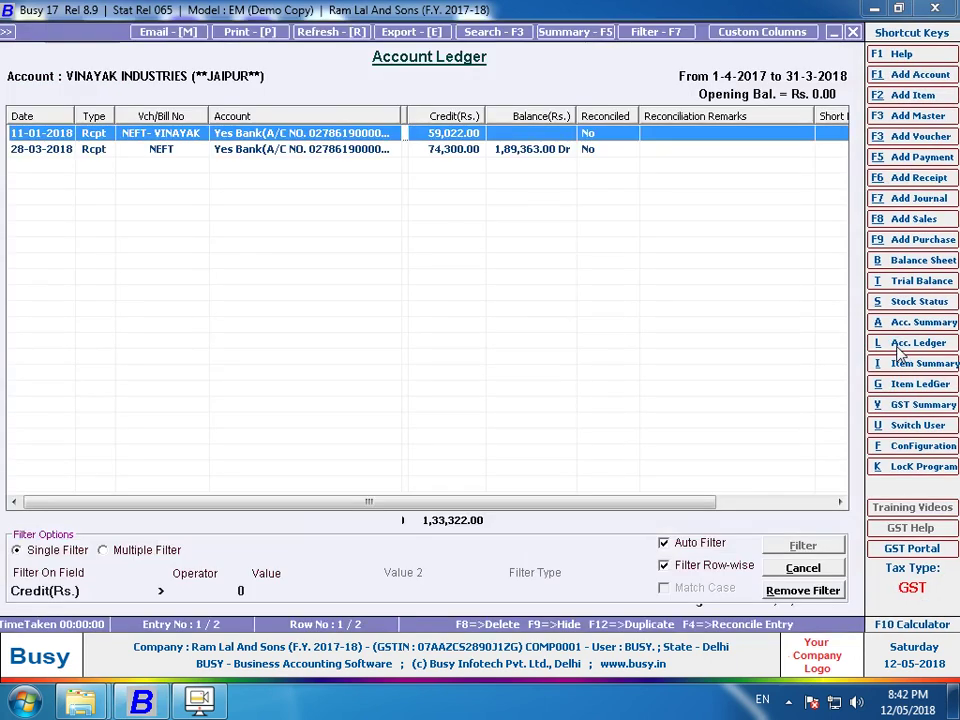
pyautogui.press('Escape')
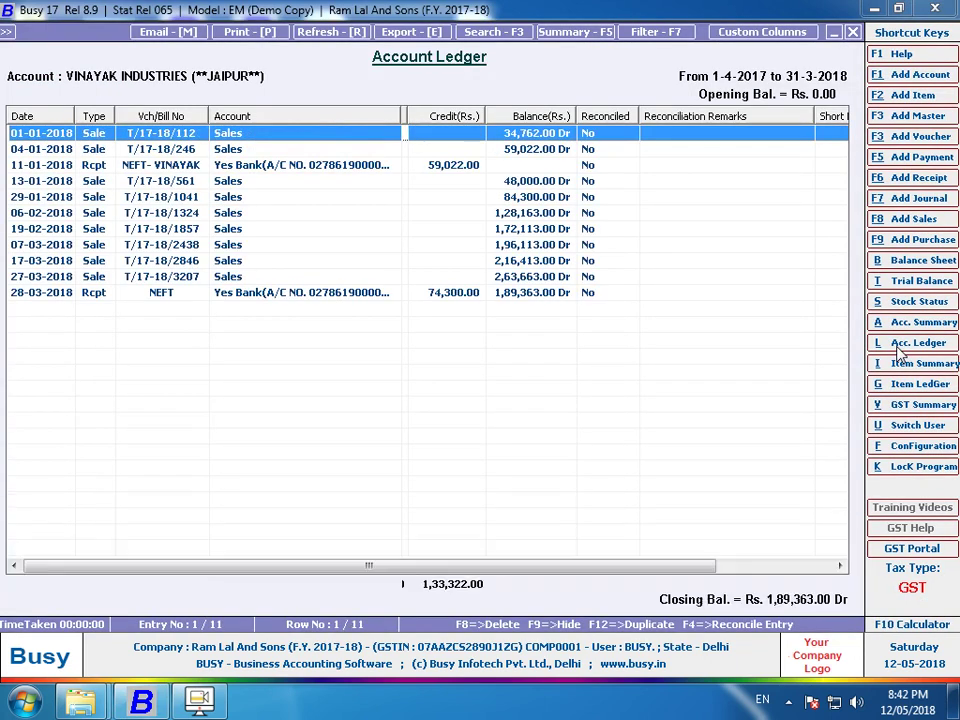
# Turn off Auto Filter in the ledger's filter options, cancel the filter and close the ledger
pyautogui.press('Escape')
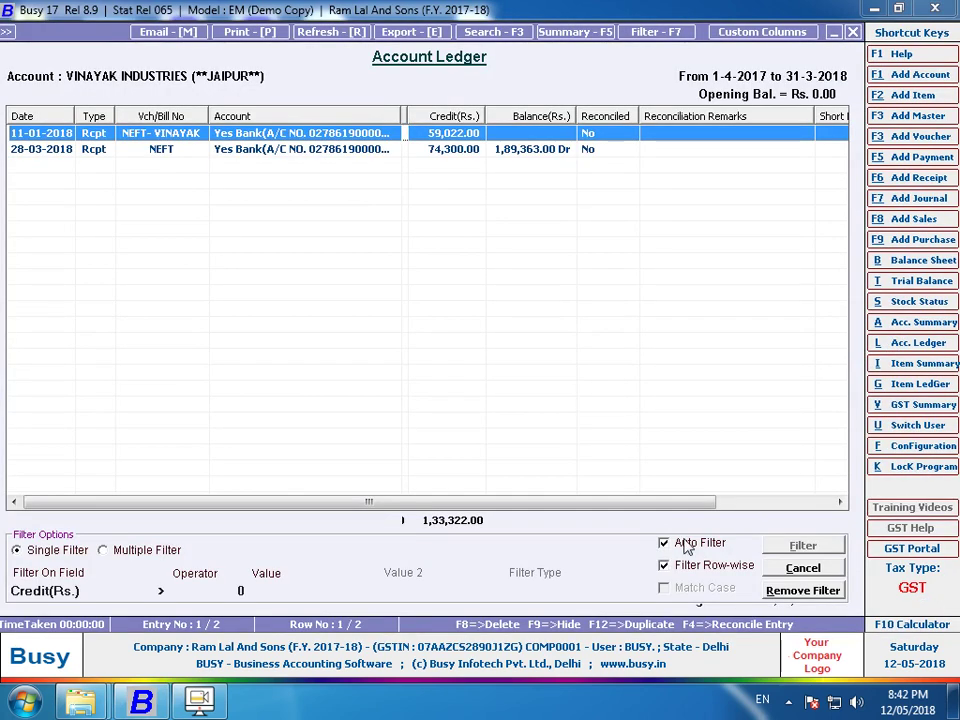
pyautogui.click(663, 542)
pyautogui.click(799, 566)
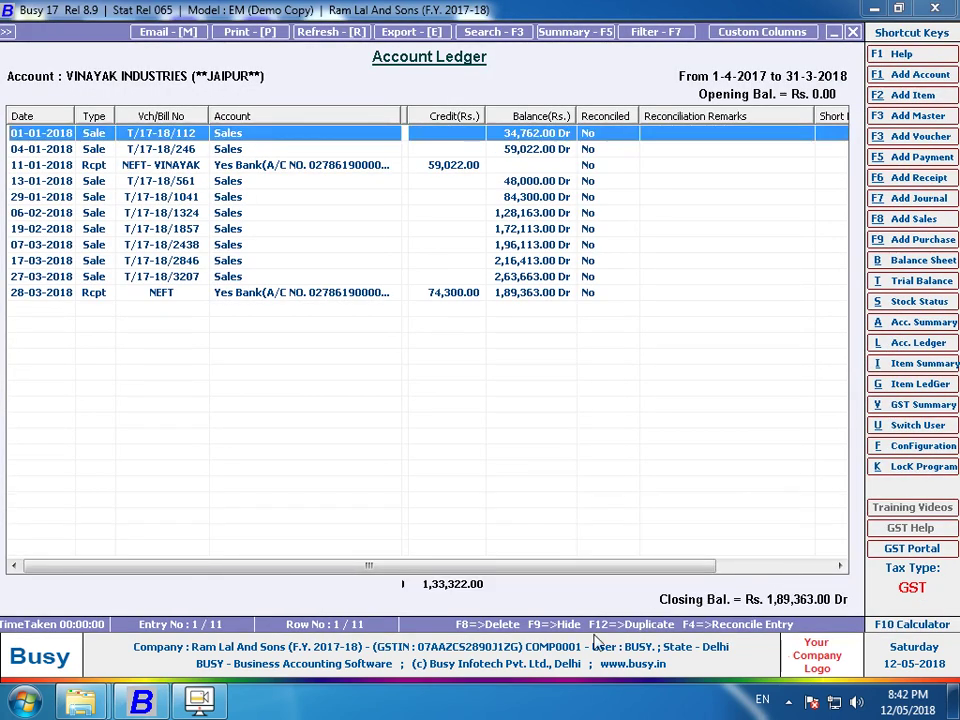
pyautogui.press('Escape')
pyautogui.press('Escape')
# Display the list of stock journal vouchers for all voucher series, and close the report
pyautogui.press('Down')
pyautogui.press('Down')
pyautogui.press('Down')
pyautogui.press('Down')
pyautogui.press('Down')
pyautogui.press('Down')
pyautogui.press('Down')
pyautogui.press('Down')
pyautogui.press('Down')
pyautogui.press('Down')
pyautogui.press('Down')
pyautogui.press('Down')
pyautogui.press('Up')
pyautogui.press('Return')
pyautogui.press('Down')
pyautogui.press('Down')
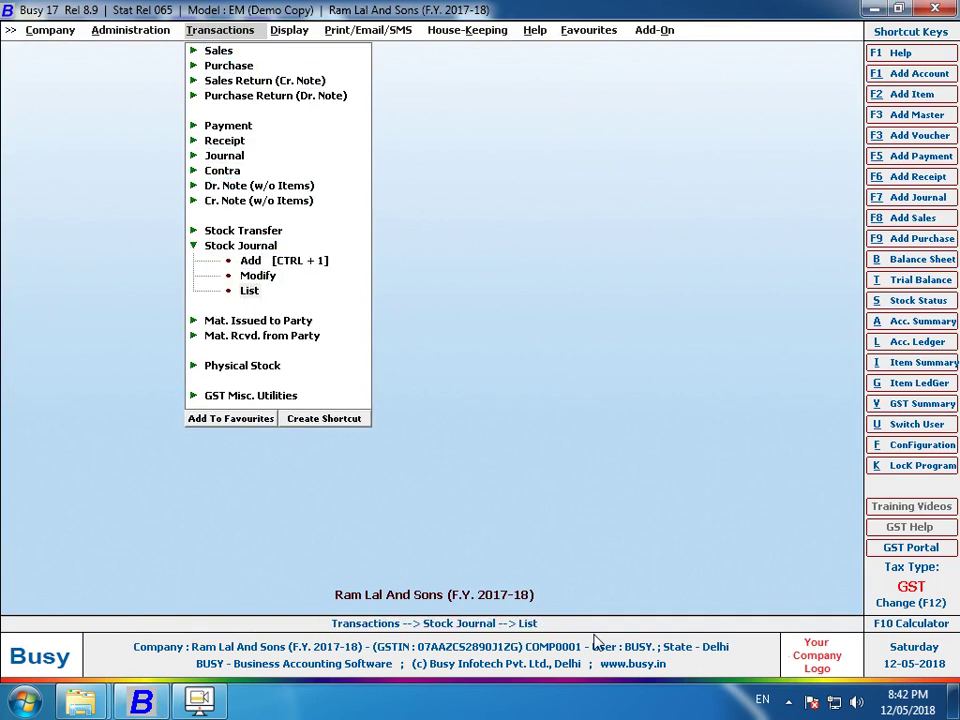
pyautogui.press('Return')
pyautogui.press('F2')
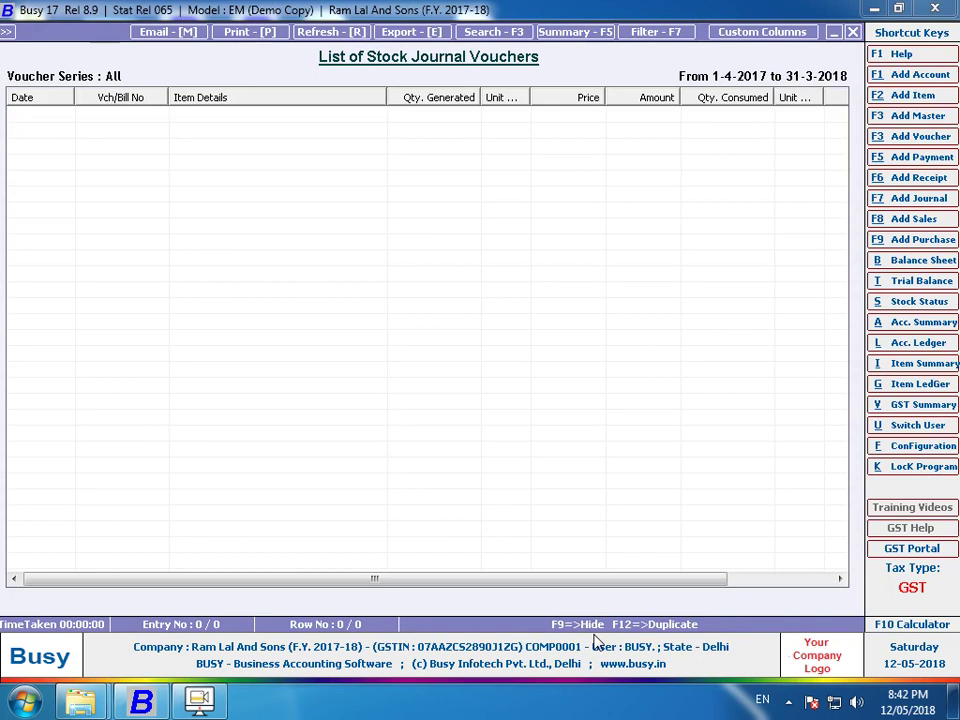
pyautogui.press('Escape')
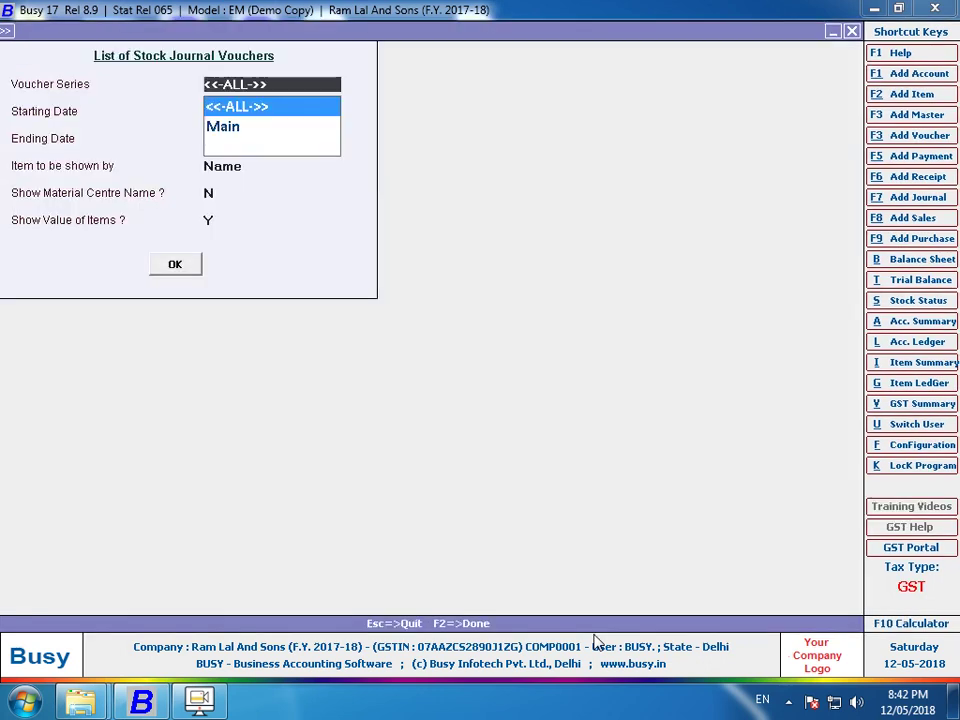
pyautogui.press('Escape')
pyautogui.press('Escape')
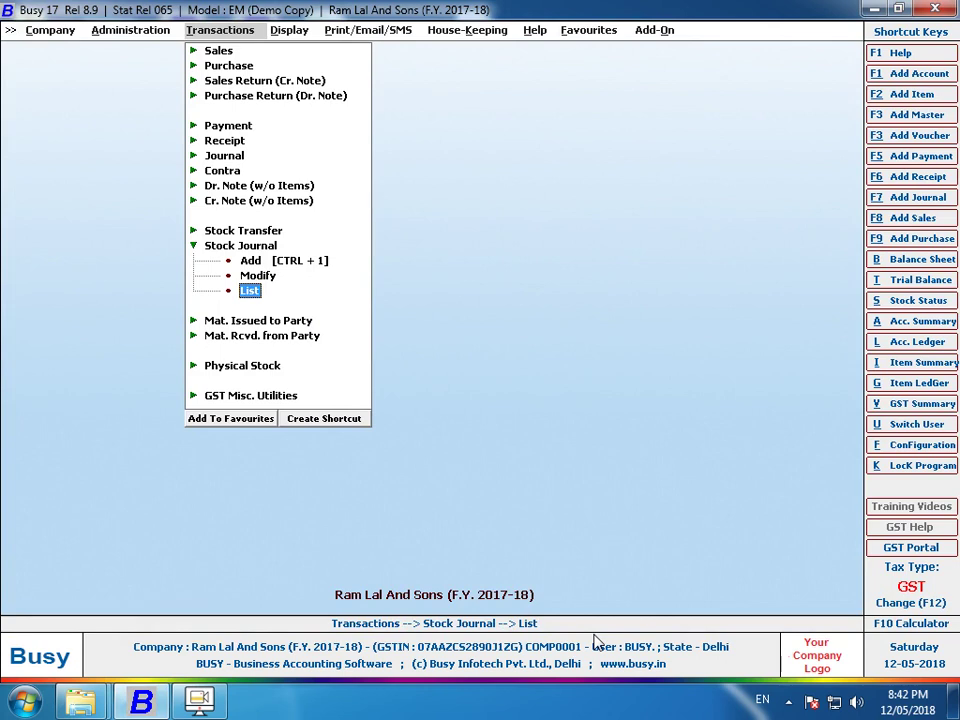
# Display the account ledger of SANT TRADERS for 01-04-2017 to 31-03-2018
pyautogui.hotkey('alt', 'l')
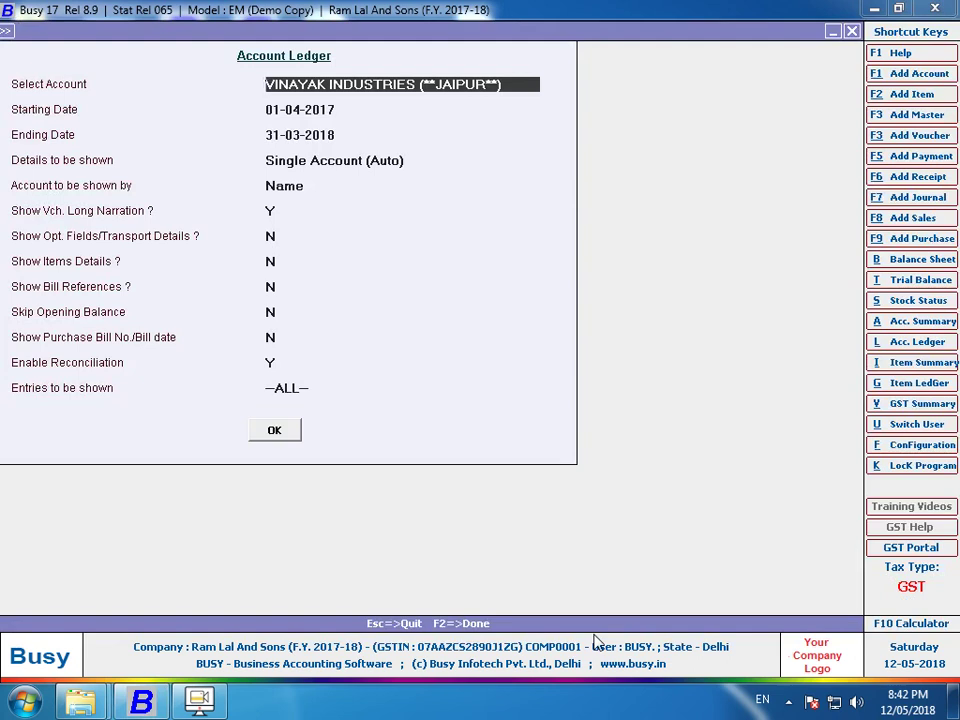
pyautogui.write('sant')
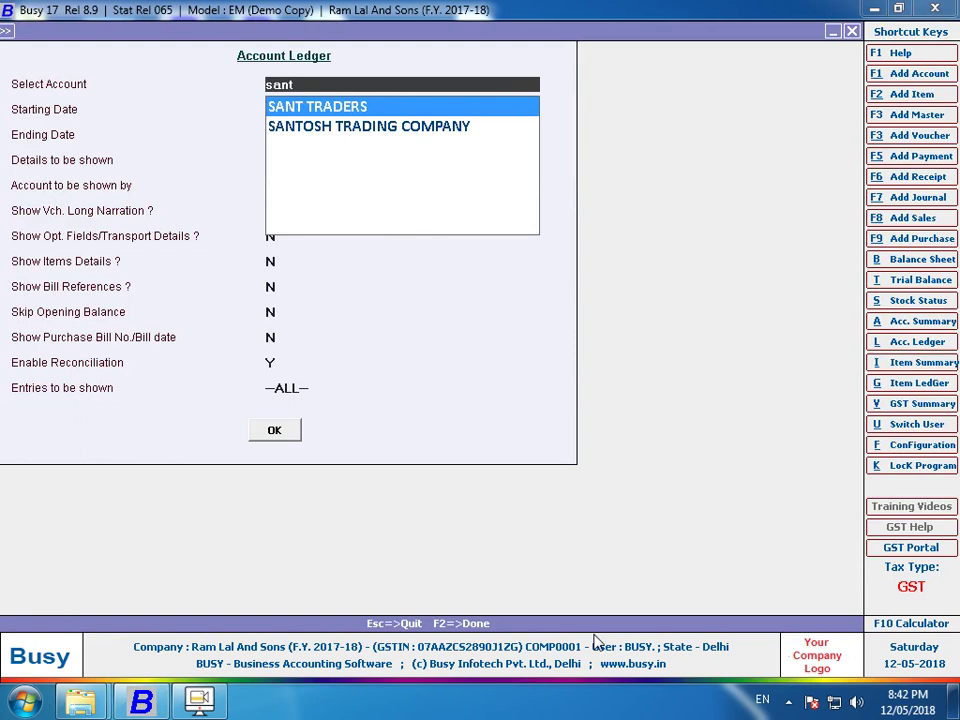
pyautogui.press('Return')
pyautogui.press('F2')
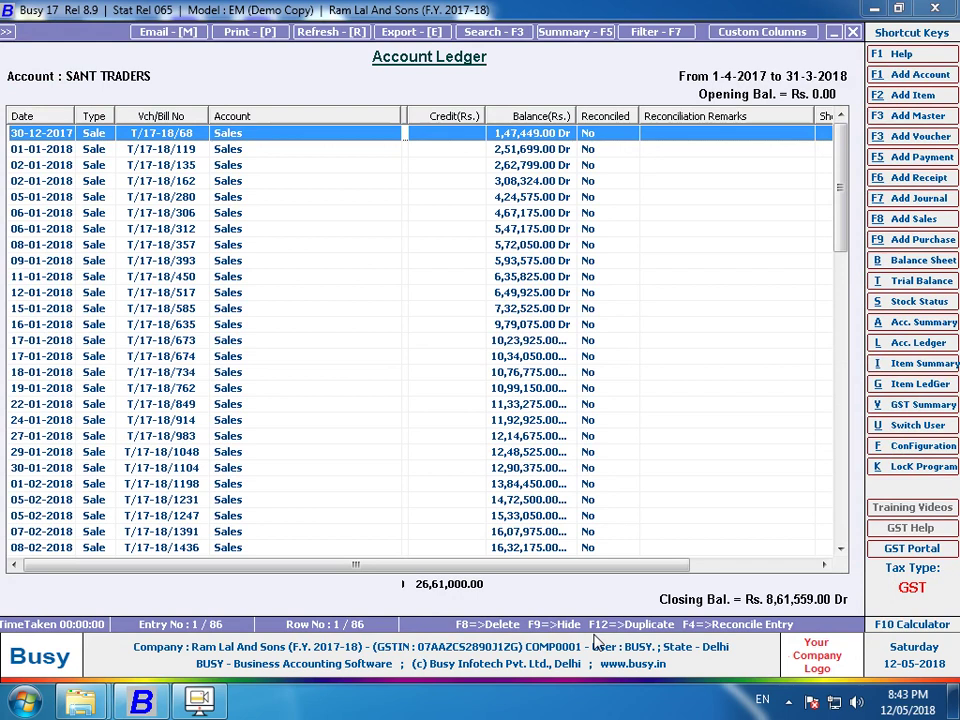
# Reload the SANT TRADERS ledger, preview its printout and close the report
pyautogui.press('Escape')
pyautogui.press('F2')
pyautogui.hotkey('alt', 'p')
pyautogui.press('Return')
pyautogui.press('F2')
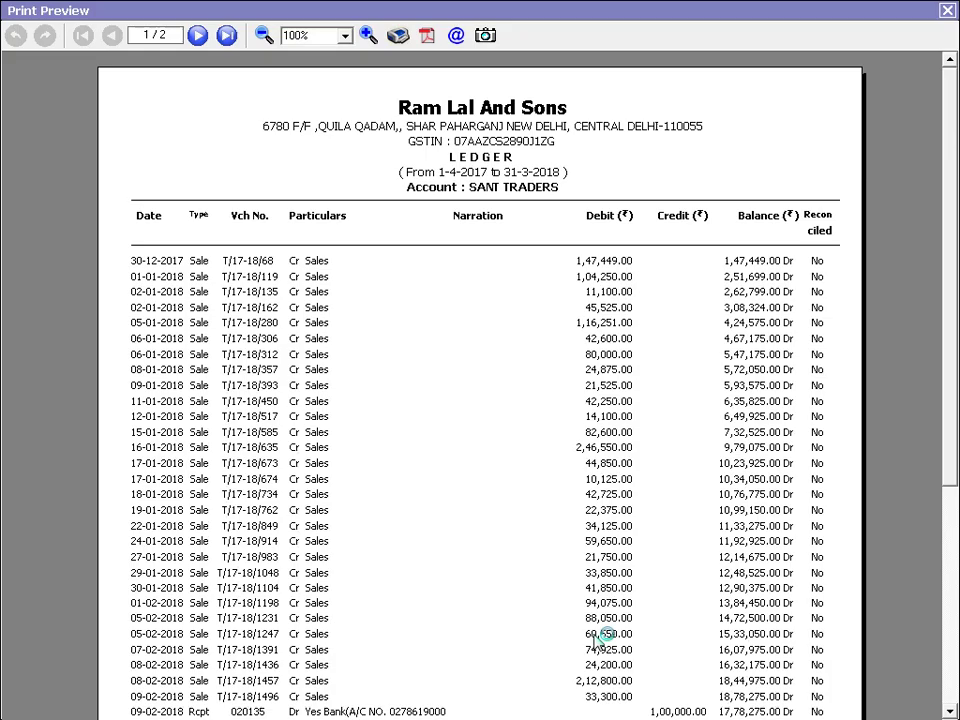
pyautogui.press('Escape')
pyautogui.press('Escape')
pyautogui.press('Escape')
pyautogui.press('Escape')
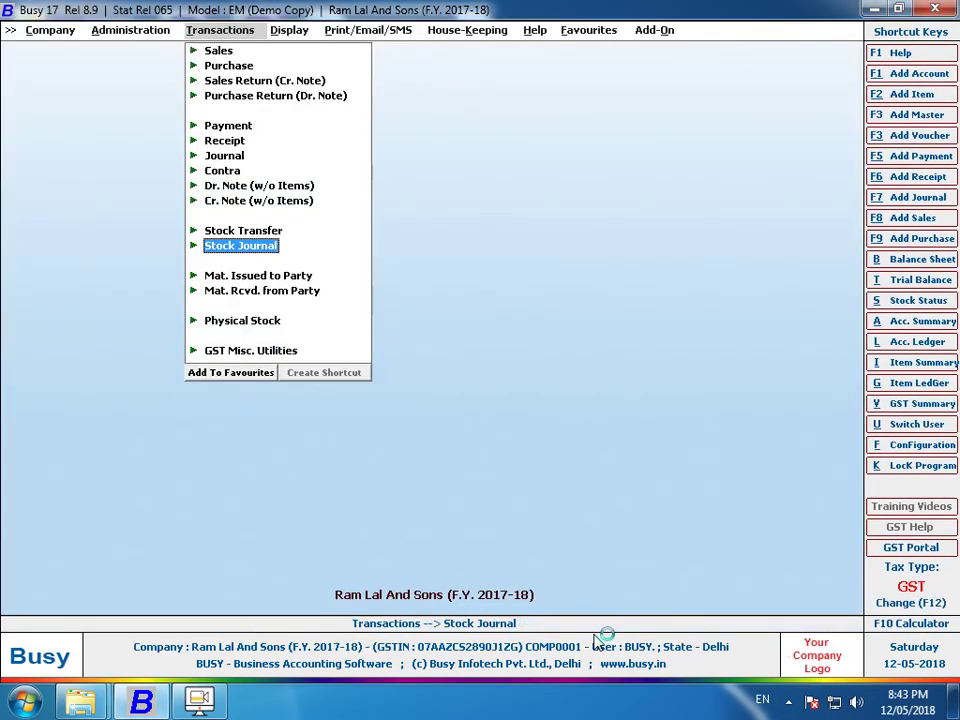
# Display the SANT TRADERS ledger once more, preview its printout and return to the main screen
pyautogui.press('l')
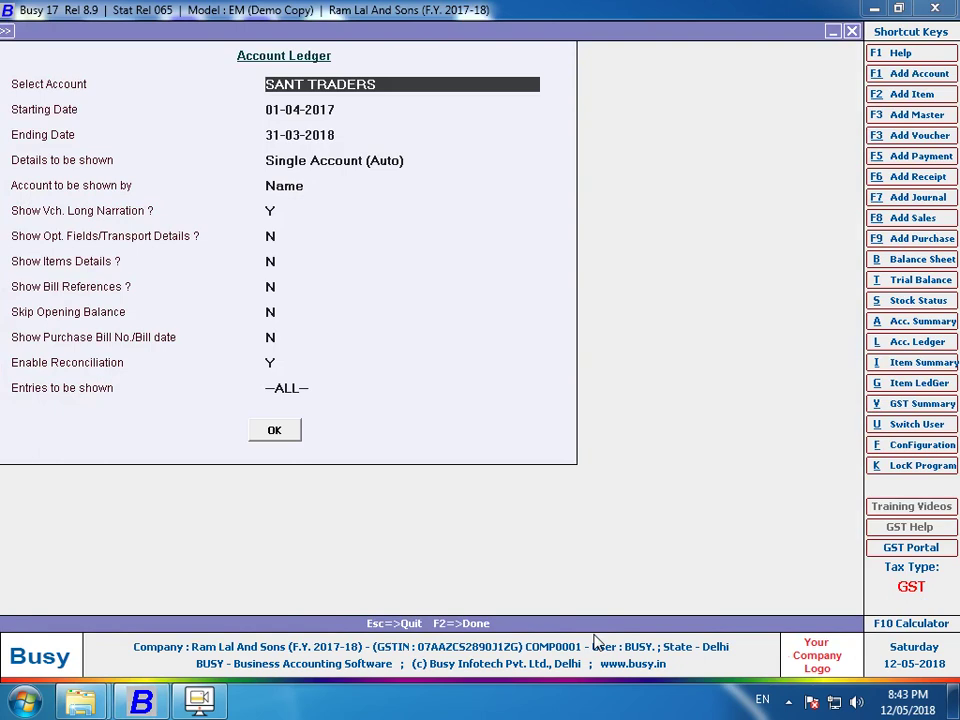
pyautogui.press('F2')
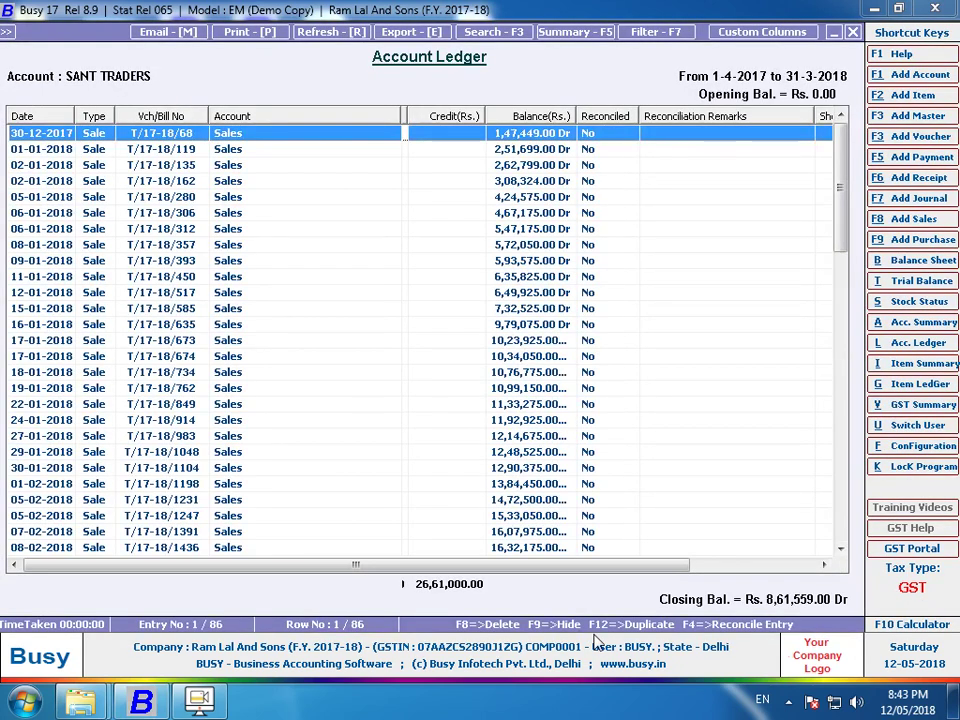
pyautogui.hotkey('alt', 'p')
pyautogui.press('Return')
pyautogui.press('F2')
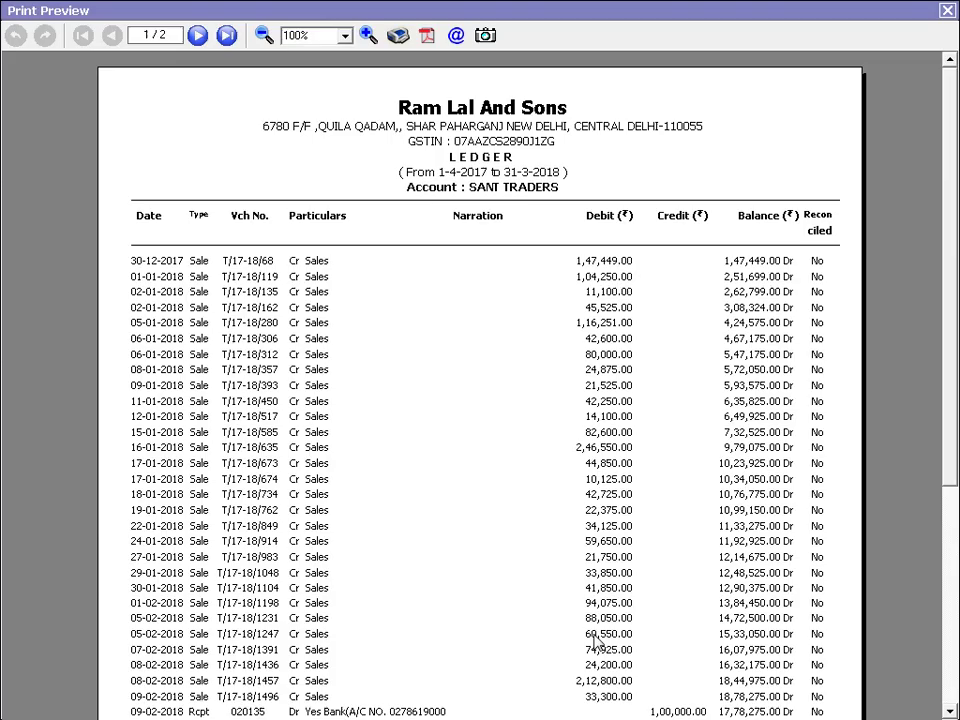
pyautogui.press('Escape')
pyautogui.press('Escape')
pyautogui.press('Escape')
pyautogui.press('Escape')
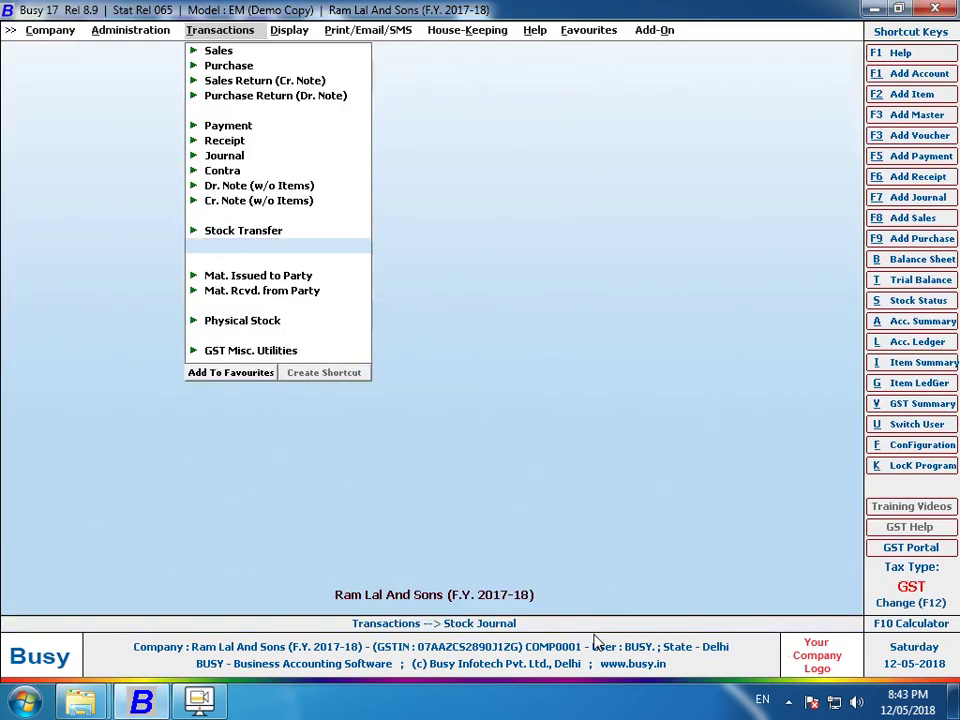
# Display the employee's salary account ledger, preview its printout and close the report
pyautogui.write('lsan')
pyautogui.press('Return')
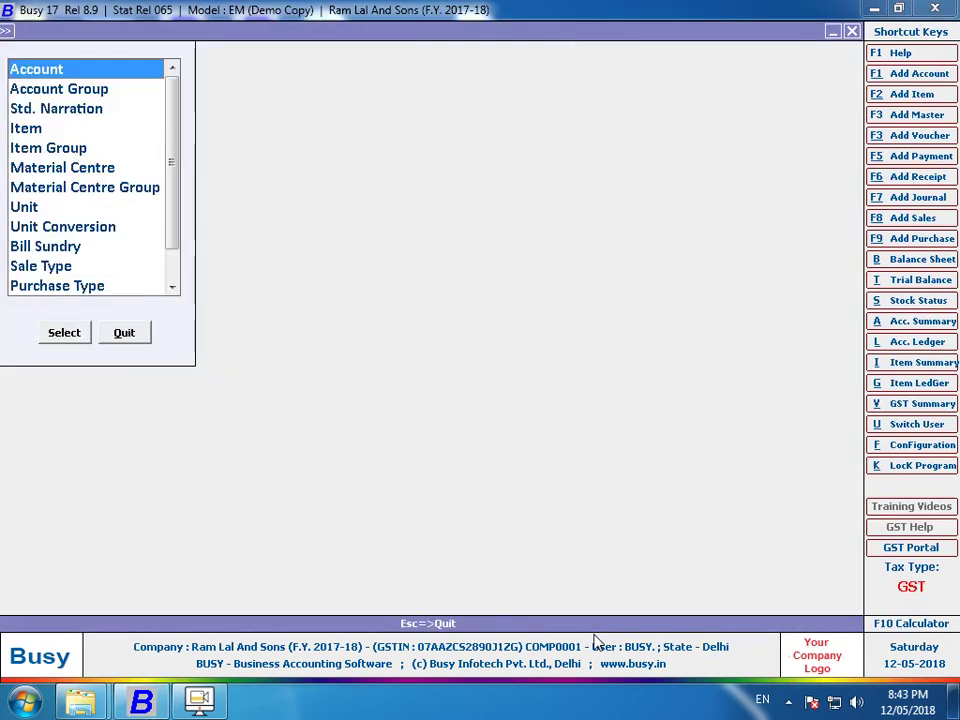
pyautogui.press('End')
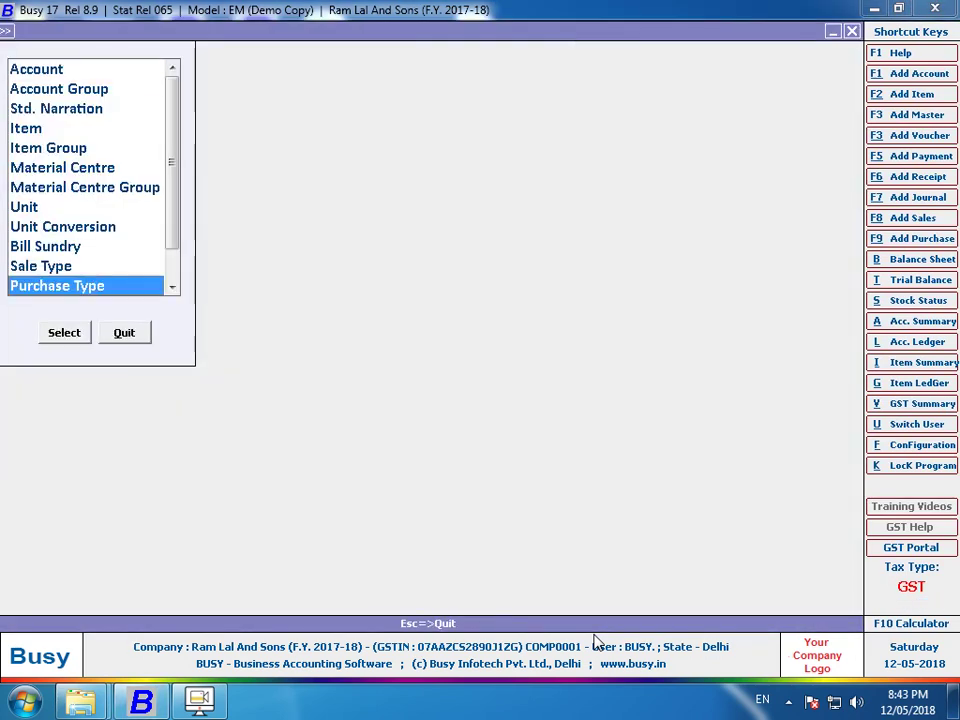
pyautogui.press('Return')
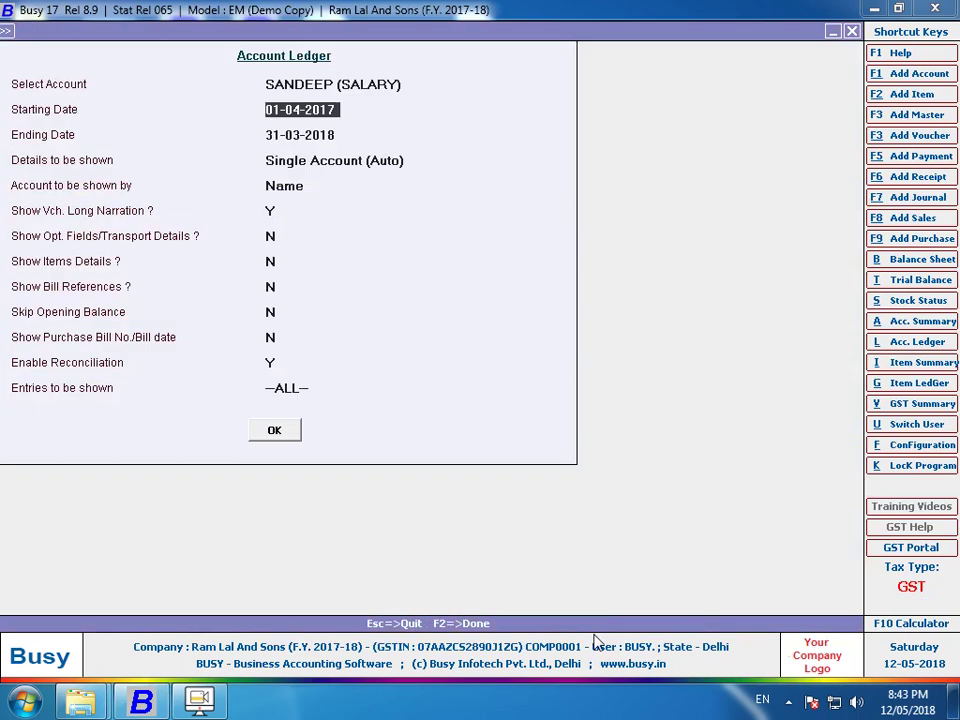
pyautogui.press('F2')
pyautogui.hotkey('ctrl', 'p')
pyautogui.press('Return')
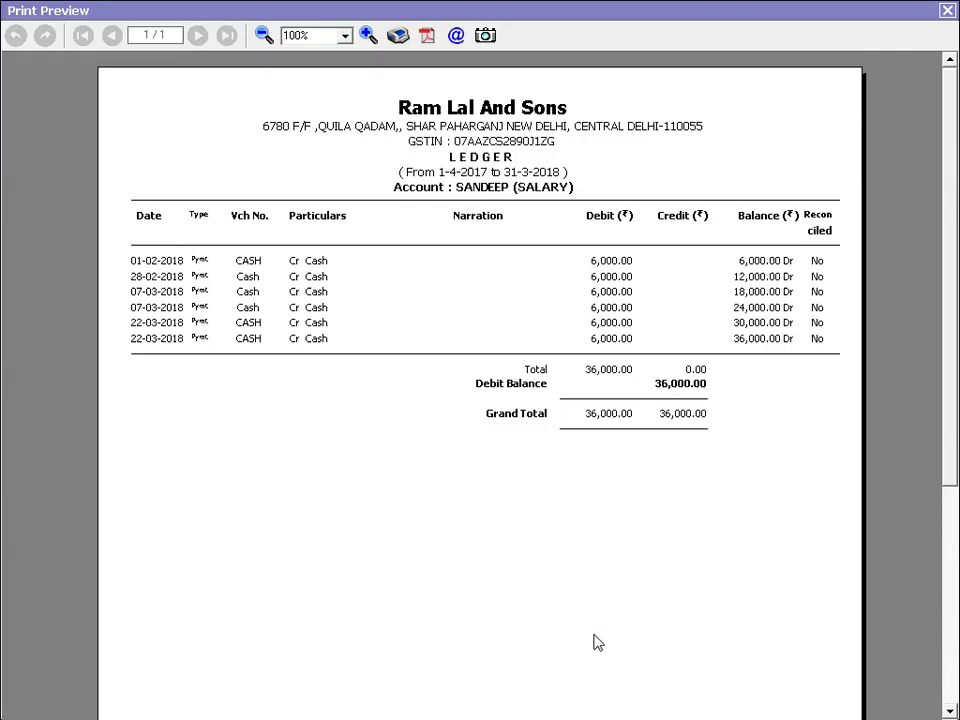
pyautogui.press('Escape')
pyautogui.press('Escape')
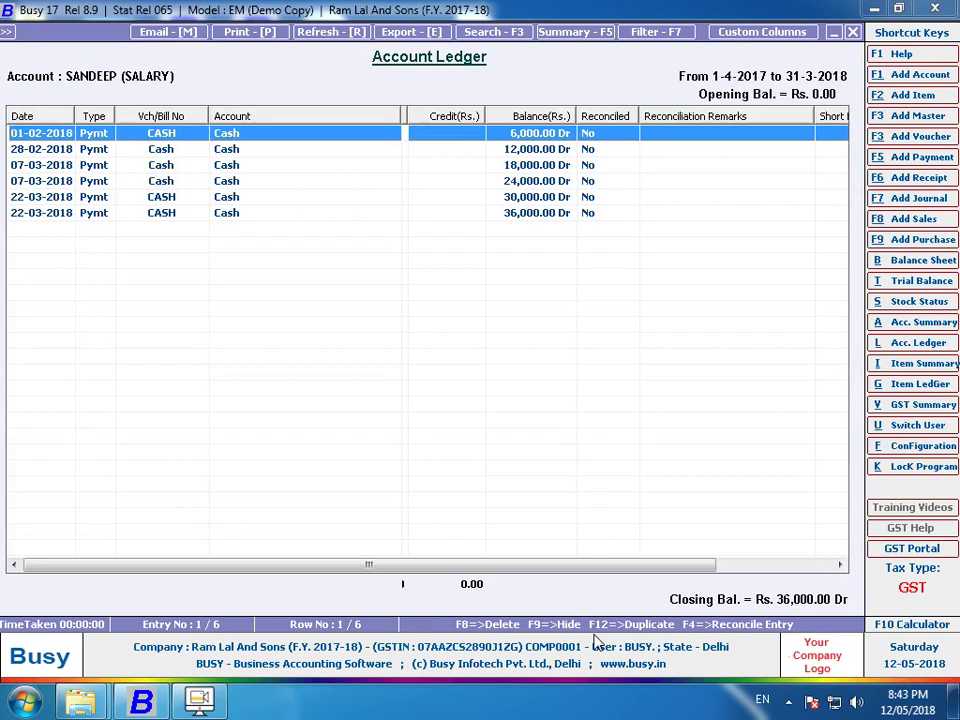
pyautogui.press('Escape')
pyautogui.press('Escape')
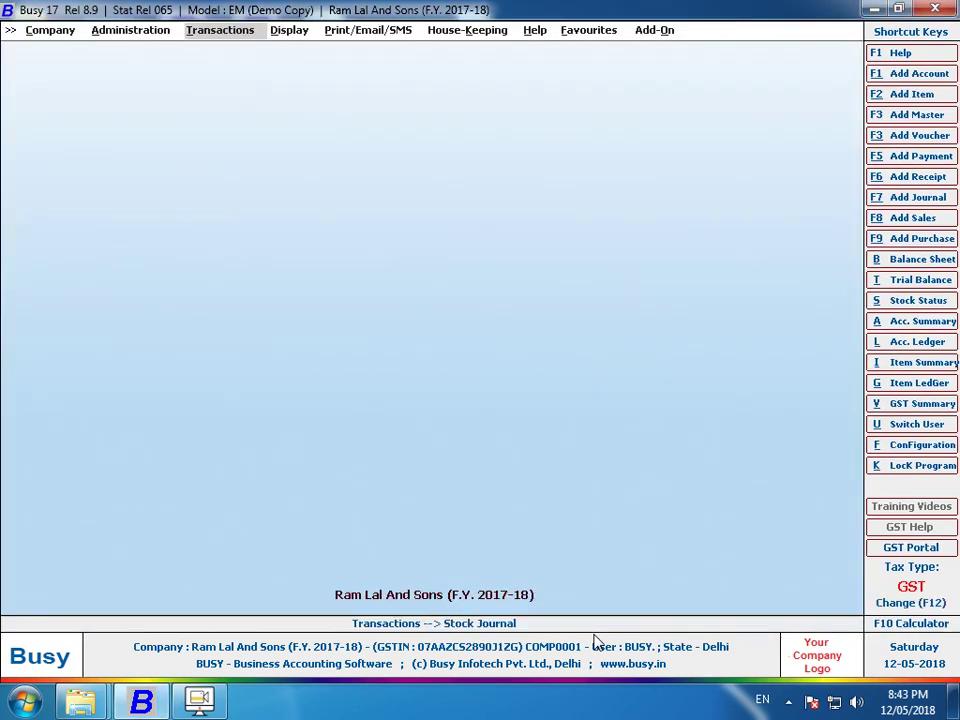
# Display the VEENA CLOTH HOUSE (CHANDIGARH) account ledger and open its Ledger Printing options using From Busy
pyautogui.hotkey('alt', 'k')
pyautogui.hotkey('alt', 'l')
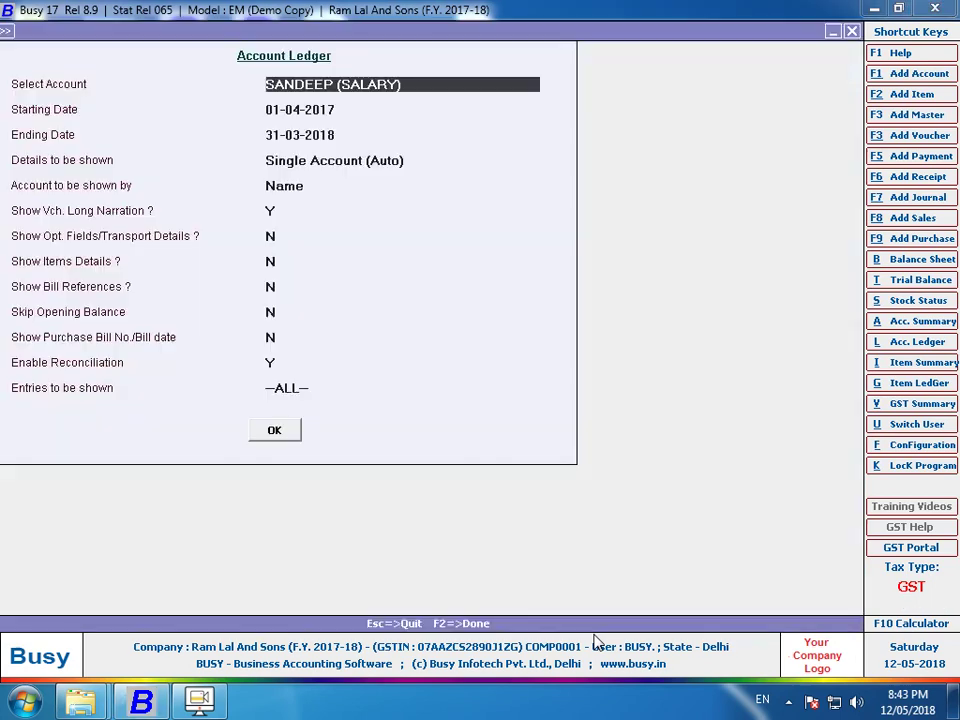
pyautogui.write('ve')
pyautogui.press('Return')
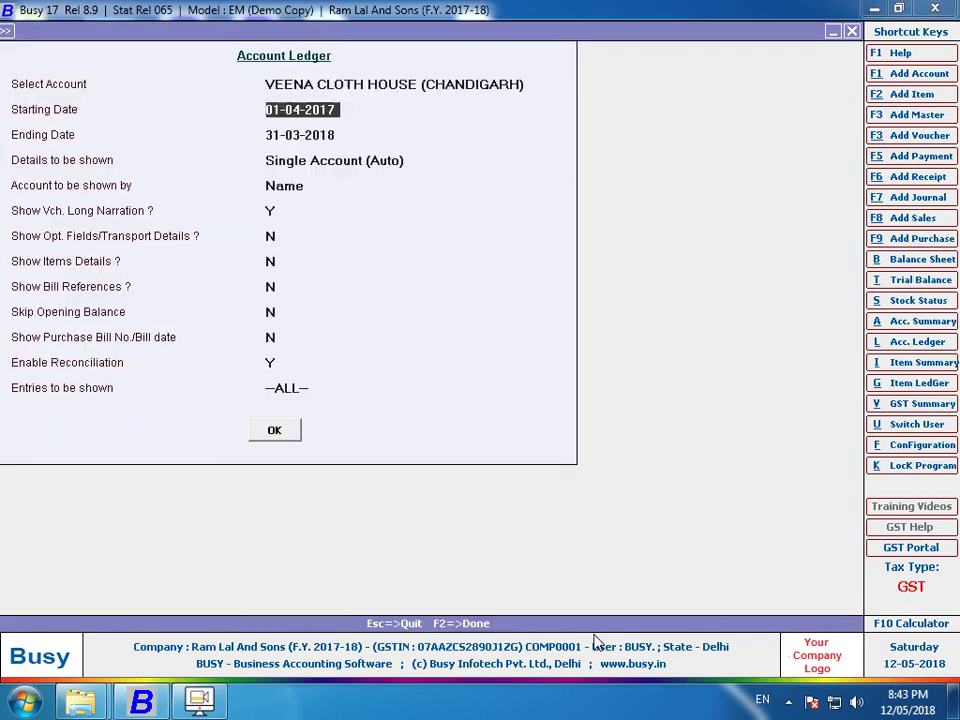
pyautogui.press('F2')
pyautogui.hotkey('alt', 'p')
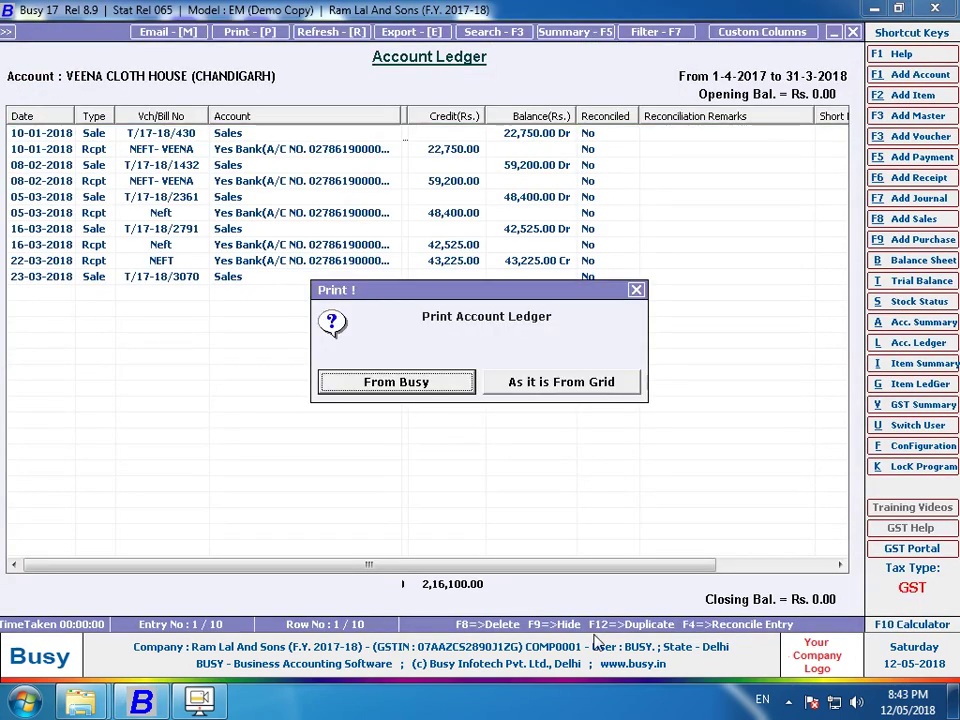
pyautogui.press('Return')
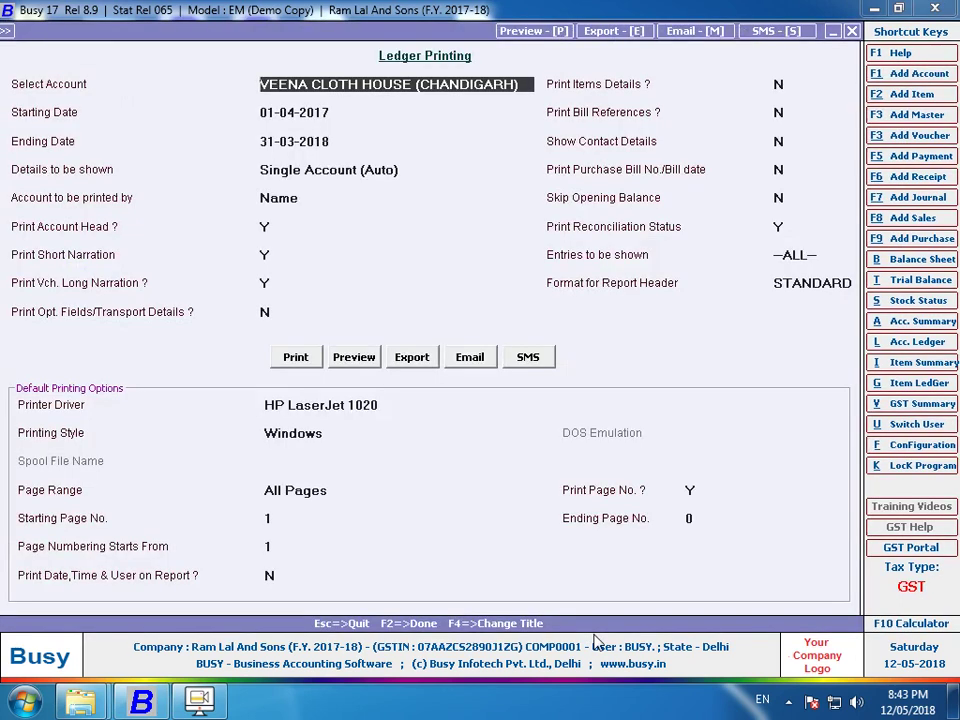
pyautogui.press('F2')
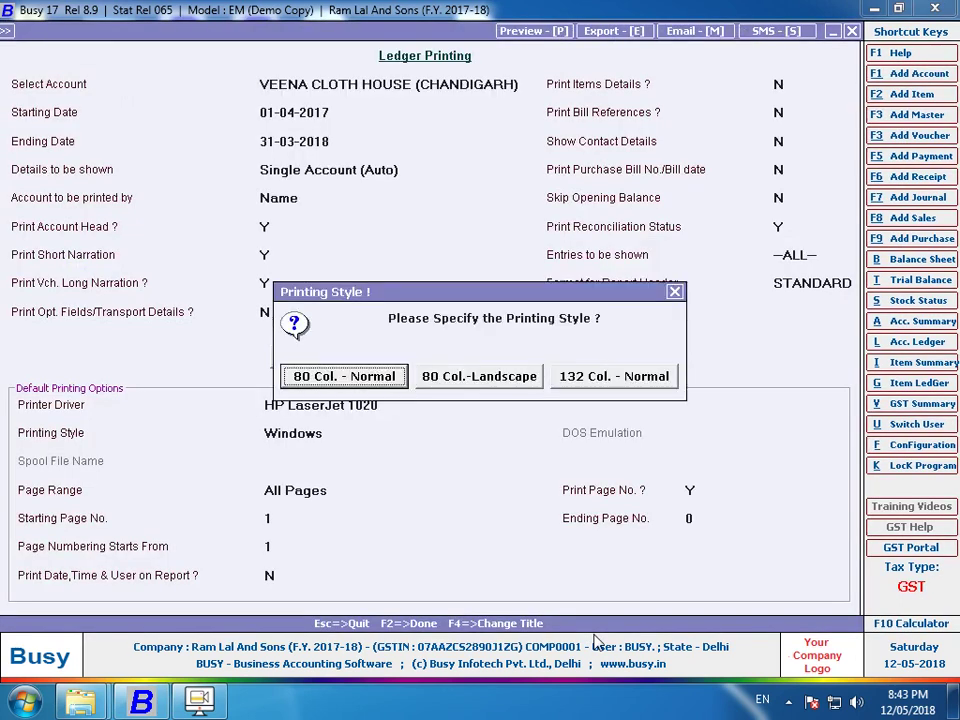
pyautogui.press('F1')
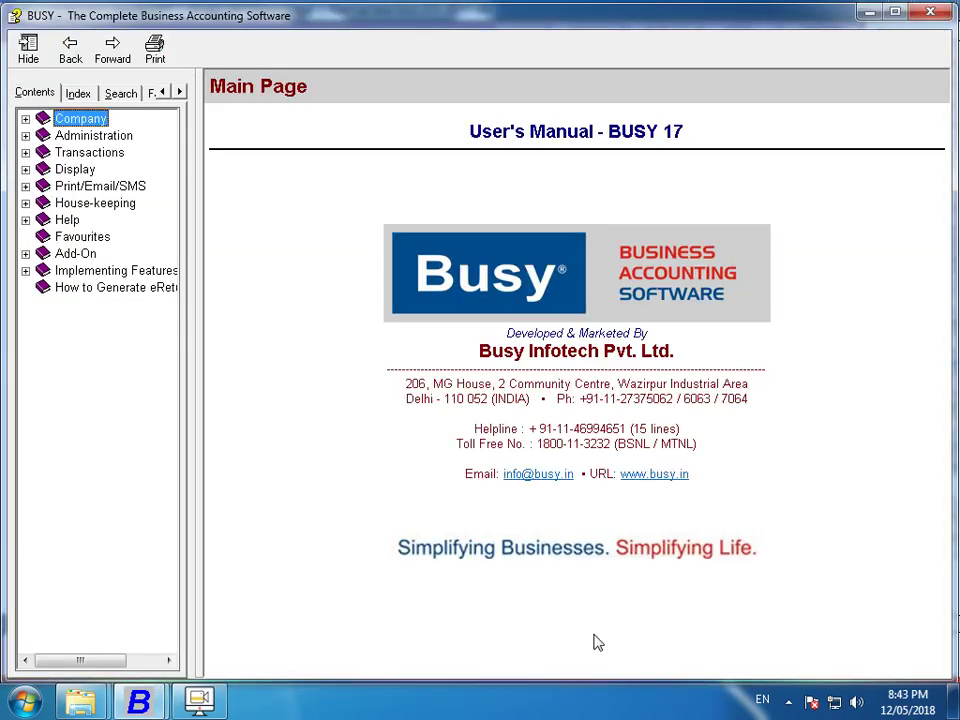
pyautogui.hotkey('alt', 'F4')
pyautogui.press('Escape')
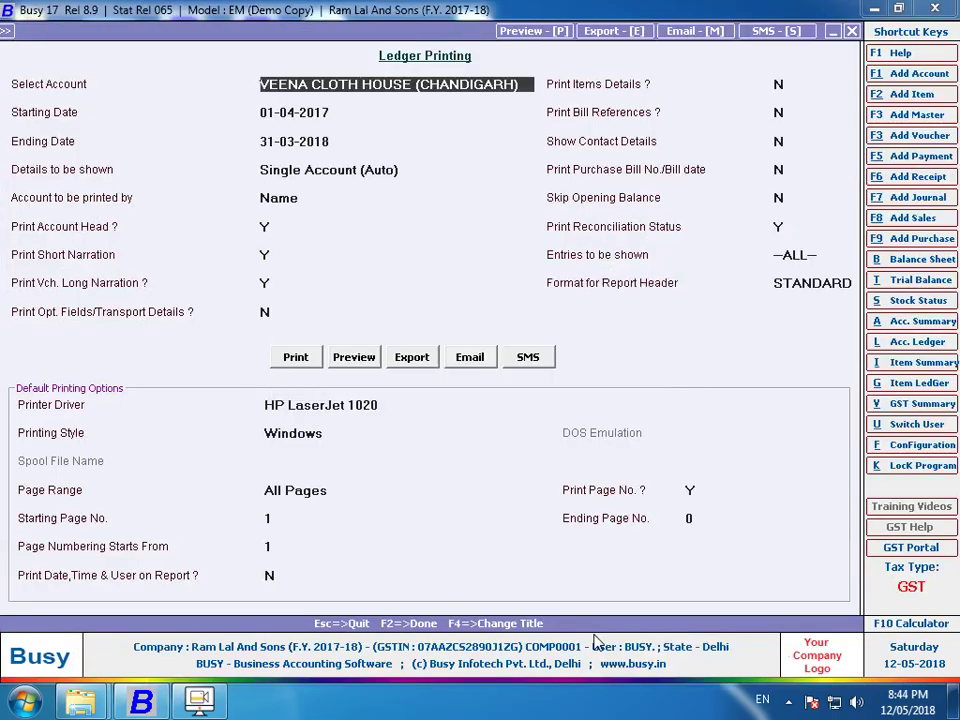
# Review the Ledger Printing options for VEENA CLOTH HOUSE (CHANDIGARH) and return to the Account Ledger display options
pyautogui.press('Return')
pyautogui.press('Return')
pyautogui.press('Return')
pyautogui.press('Return')
pyautogui.press('Return')
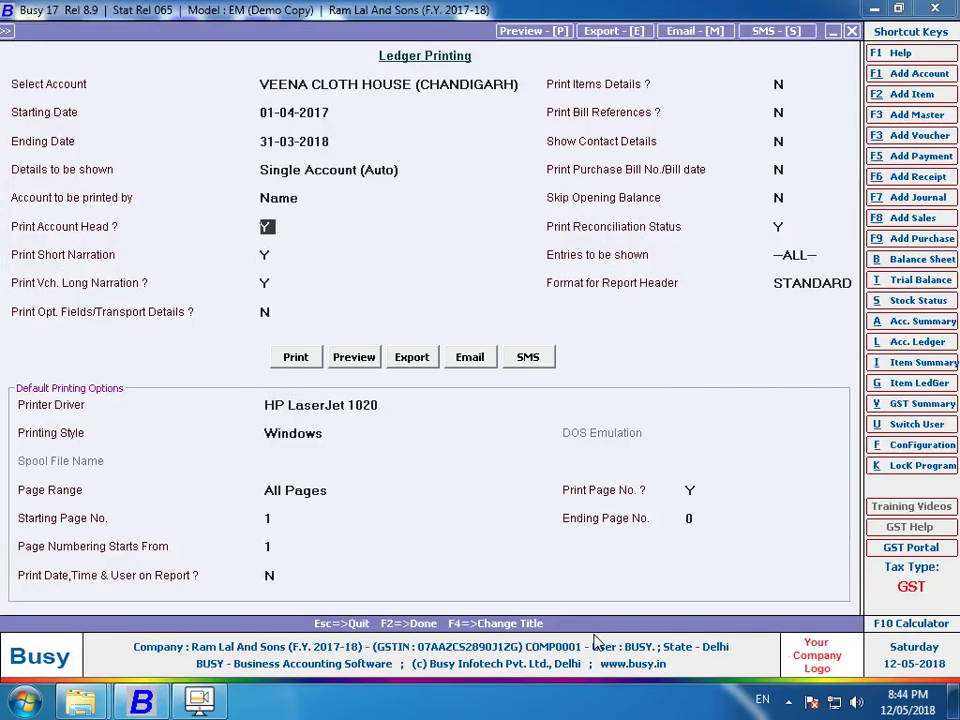
pyautogui.press('Return')
pyautogui.press('Return')
pyautogui.press('Return')
pyautogui.press('Escape')
pyautogui.press('Escape')
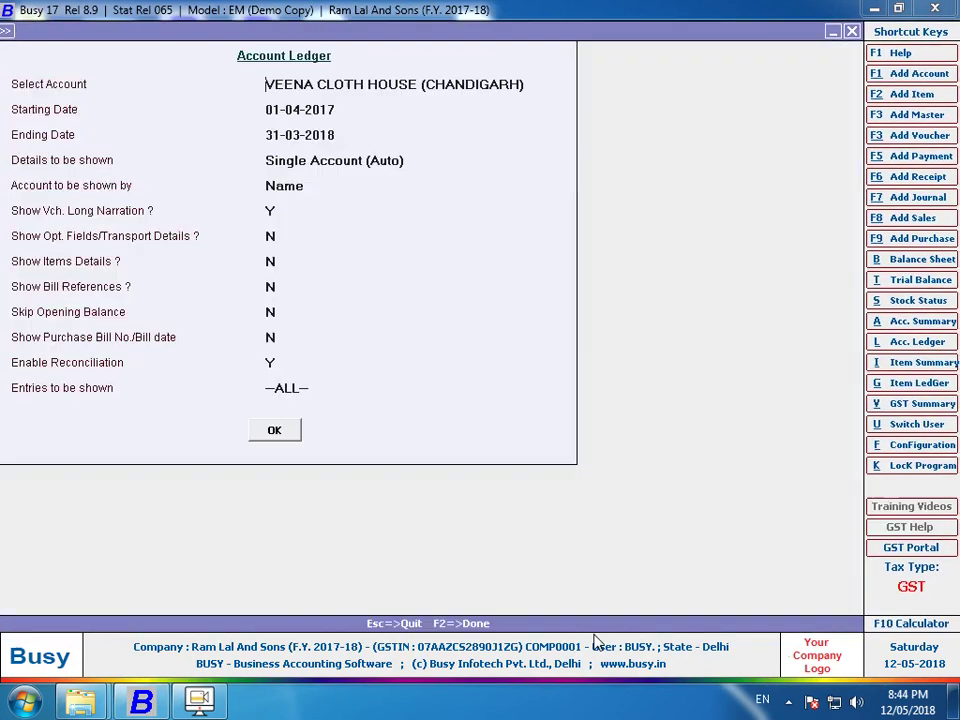
# Go through the Account Ledger display options, switch Show Items Details to Y and back to N, and close the form
pyautogui.press('Return')
pyautogui.press('Return')
pyautogui.press('Return')
pyautogui.press('Return')
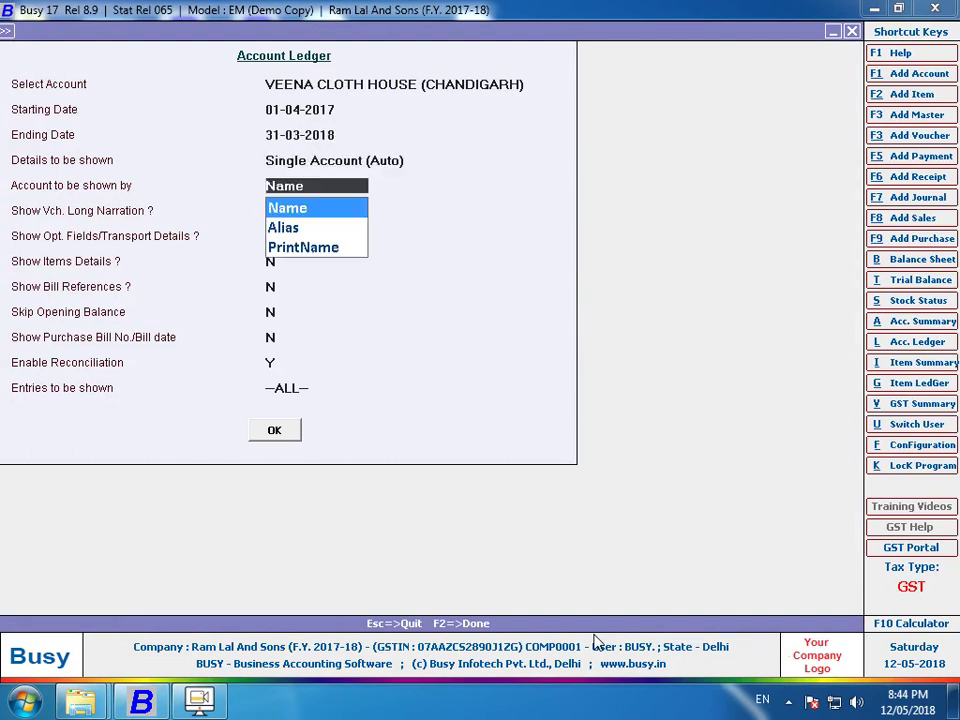
pyautogui.press('Return')
pyautogui.press('Return')
pyautogui.press('Return')
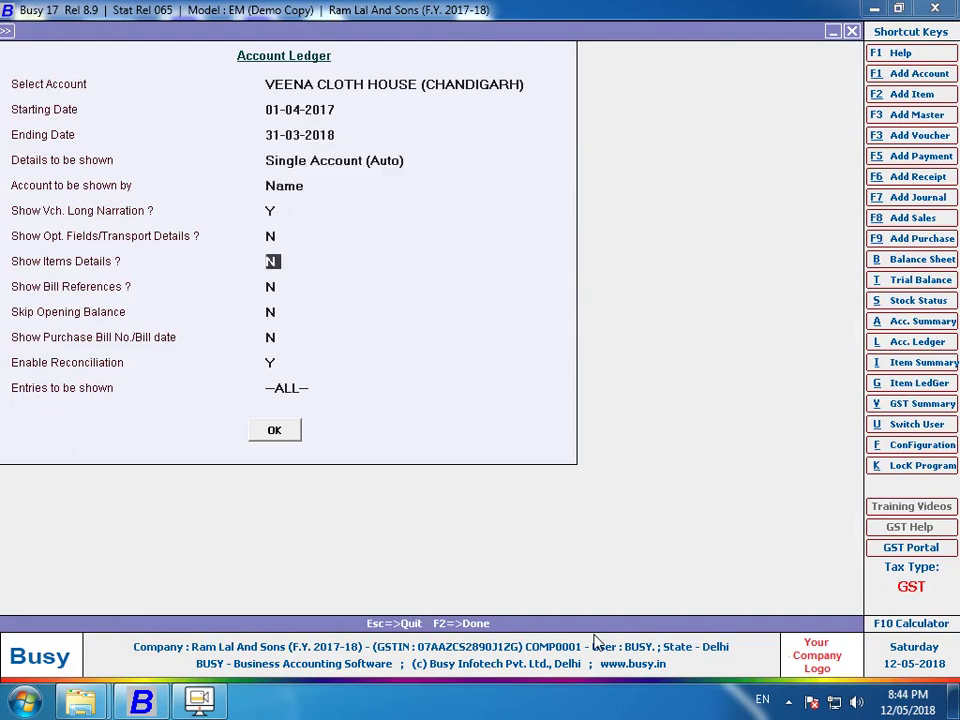
pyautogui.write('YN')
pyautogui.press('Return')
pyautogui.press('Return')
pyautogui.press('Return')
pyautogui.press('Escape')
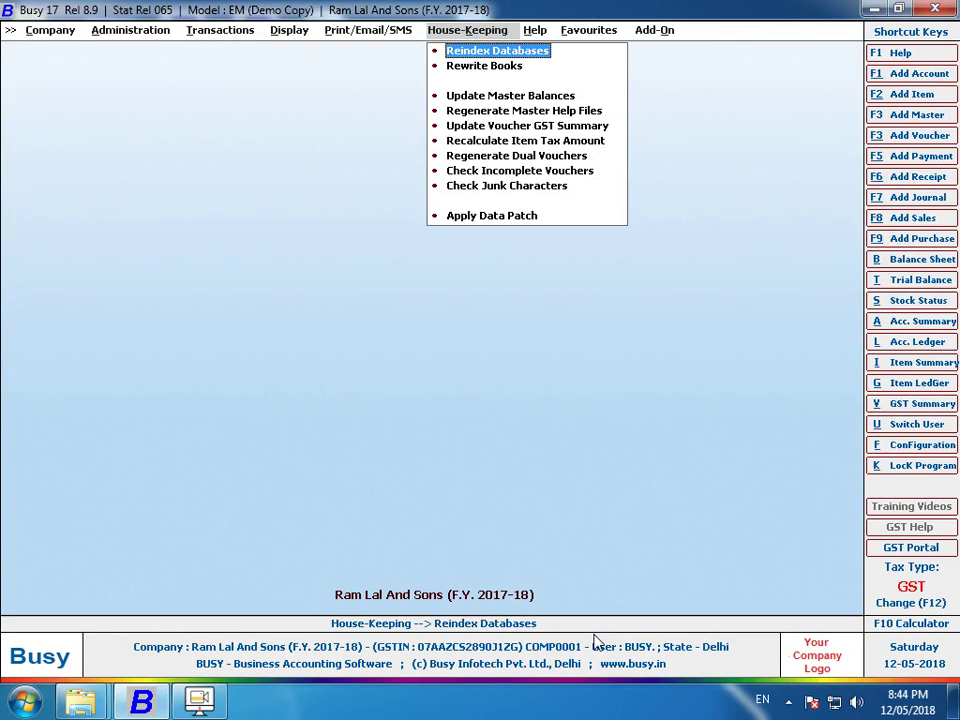
# Open the Stock Ledger options, view the master record of item 5 NO TONI 580 /501 ZIP, and close both
pyautogui.press('Left')
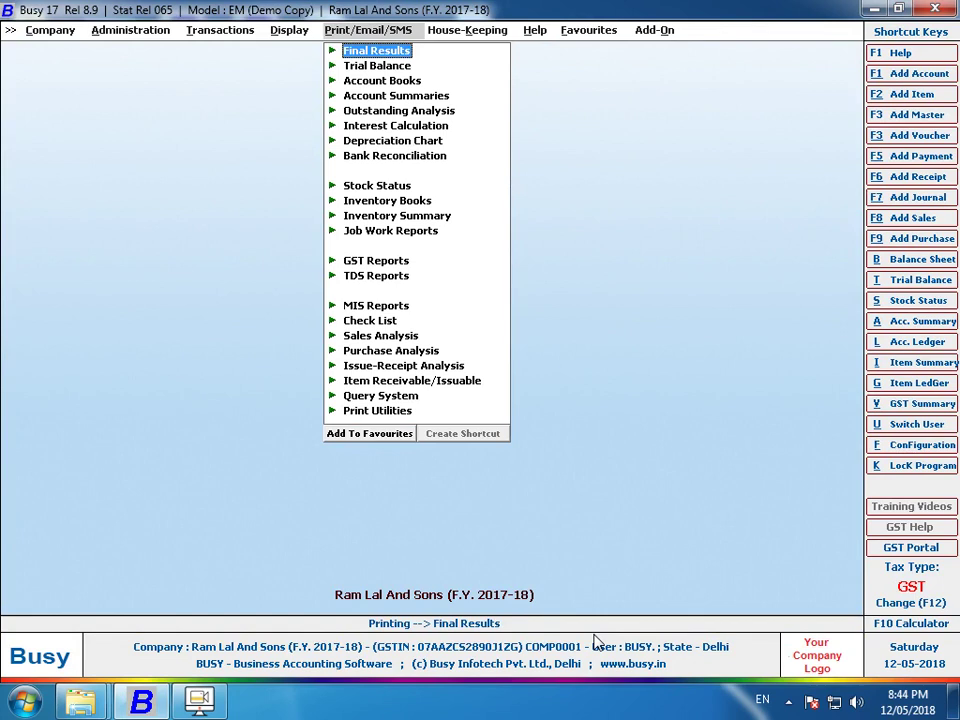
pyautogui.hotkey('alt', 'g')
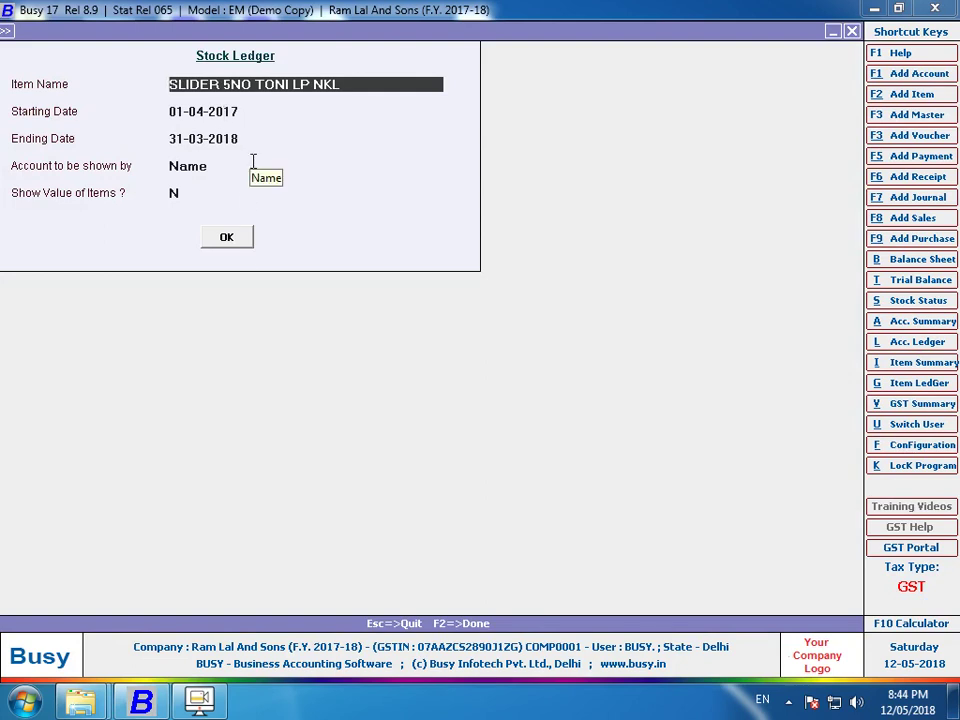
pyautogui.moveTo(358, 84); pyautogui.dragTo(114, 120)
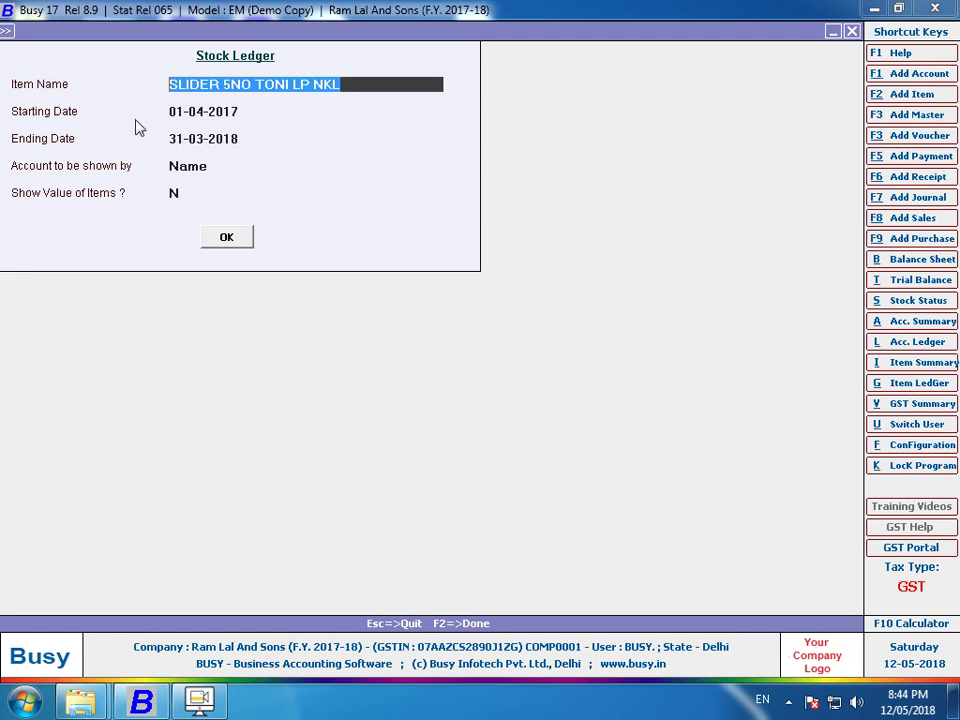
pyautogui.press('Down')
pyautogui.press('Escape')
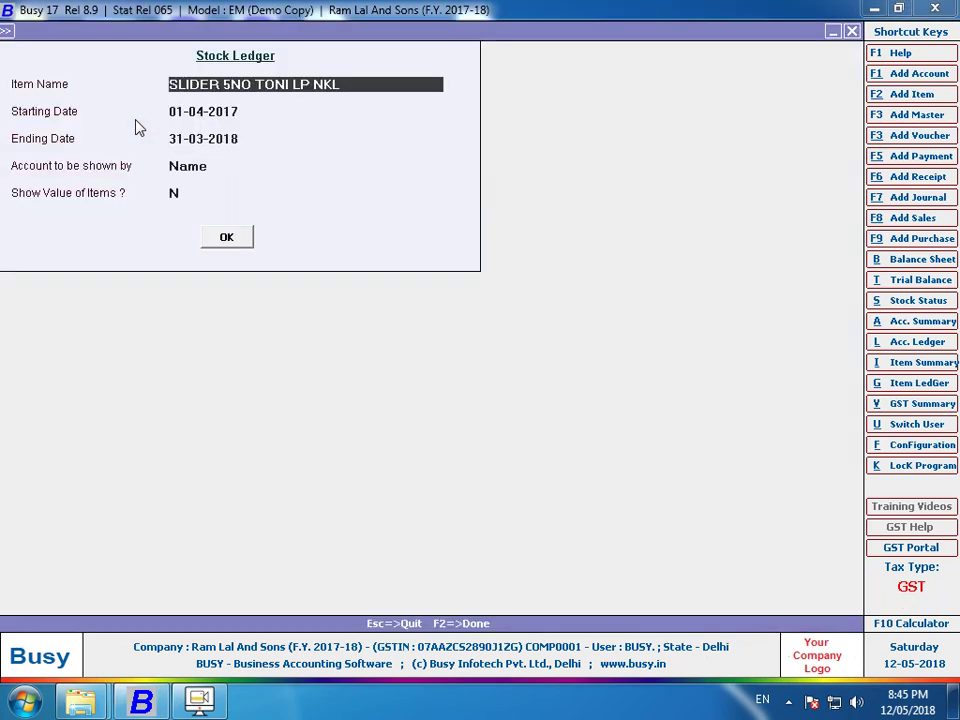
pyautogui.press('BackSpace')
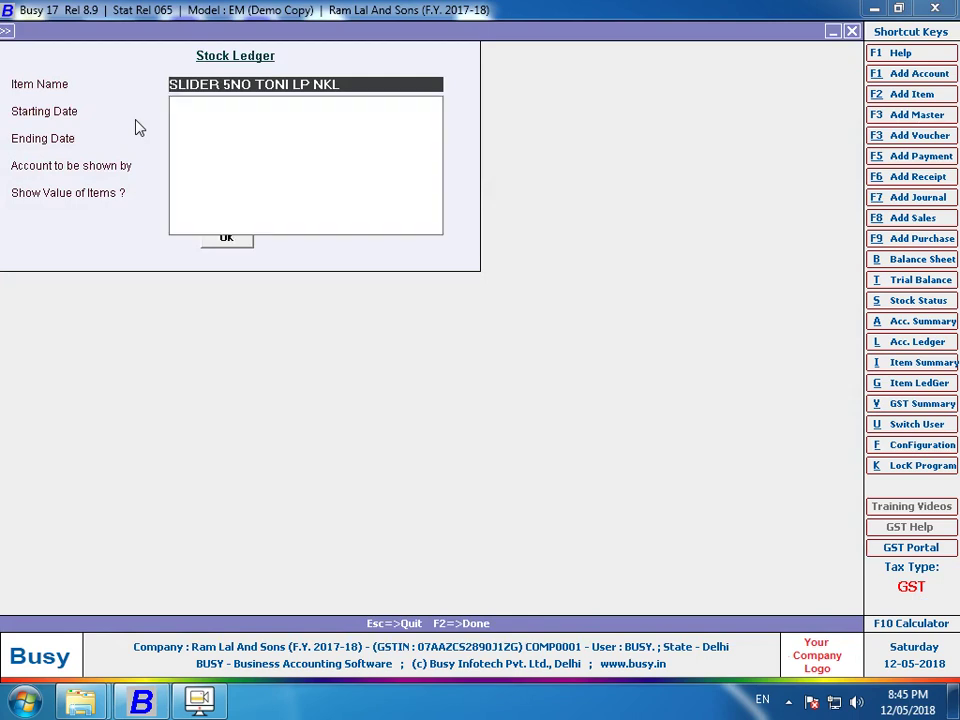
pyautogui.press('Return')
pyautogui.press('Escape')
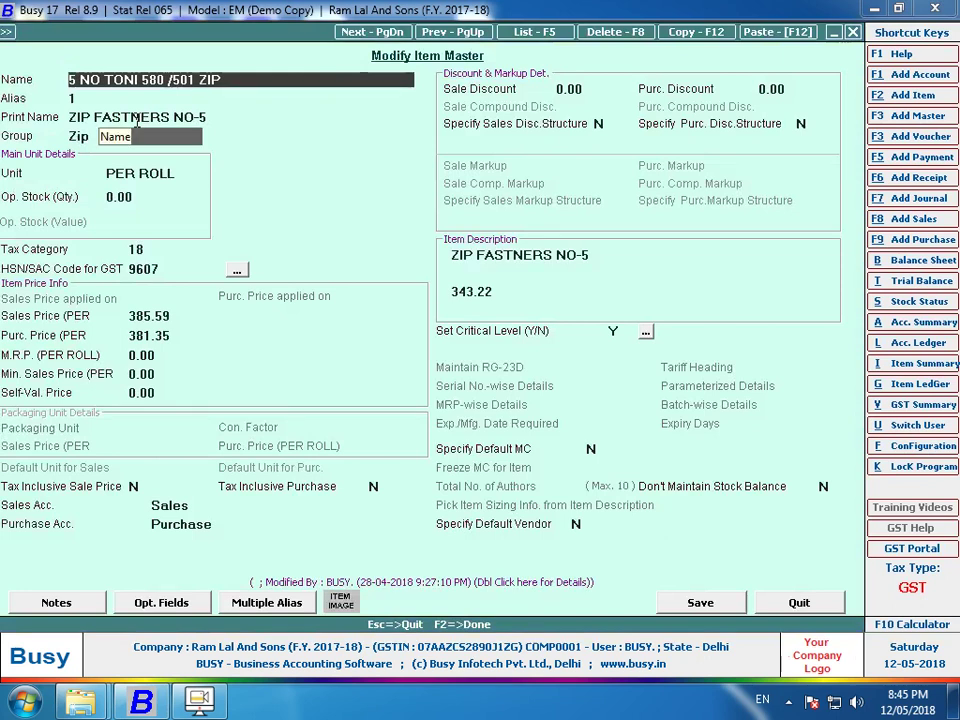
pyautogui.press('Escape')
pyautogui.press('Escape')
# Open the item with alias 1 for modification through the item masters, view its record and close it
pyautogui.press('Left')
pyautogui.press('Left')
pyautogui.press('Left')
pyautogui.press('Return')
pyautogui.press('Return')
pyautogui.press('Down')
pyautogui.press('Down')
pyautogui.press('Down')
pyautogui.press('Return')
pyautogui.press('Down')
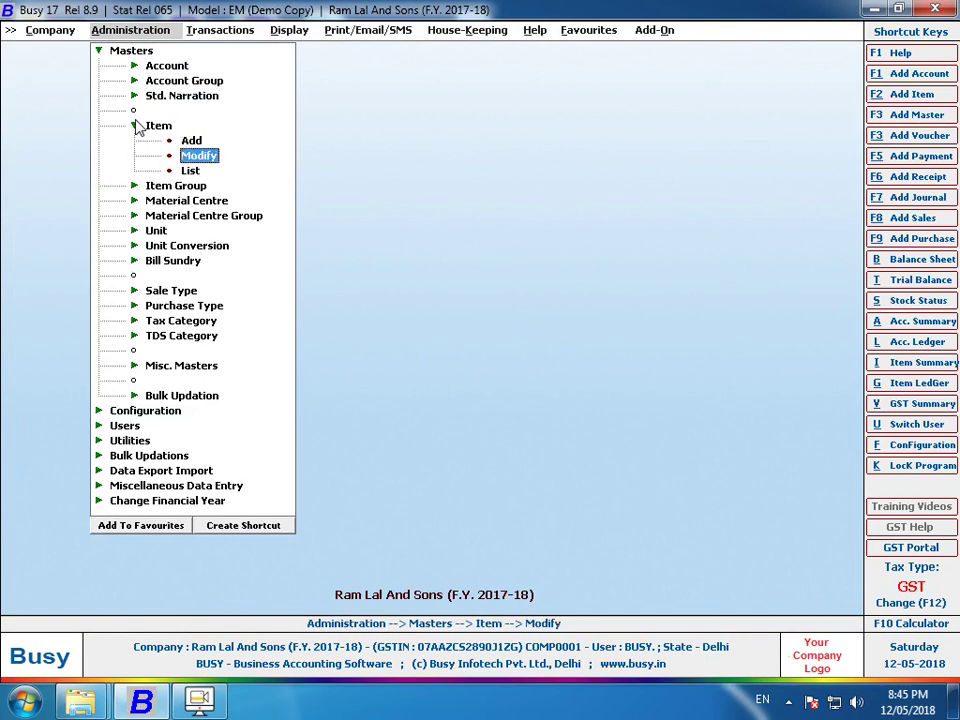
pyautogui.press('Return')
pyautogui.write('1')
pyautogui.press('Return')
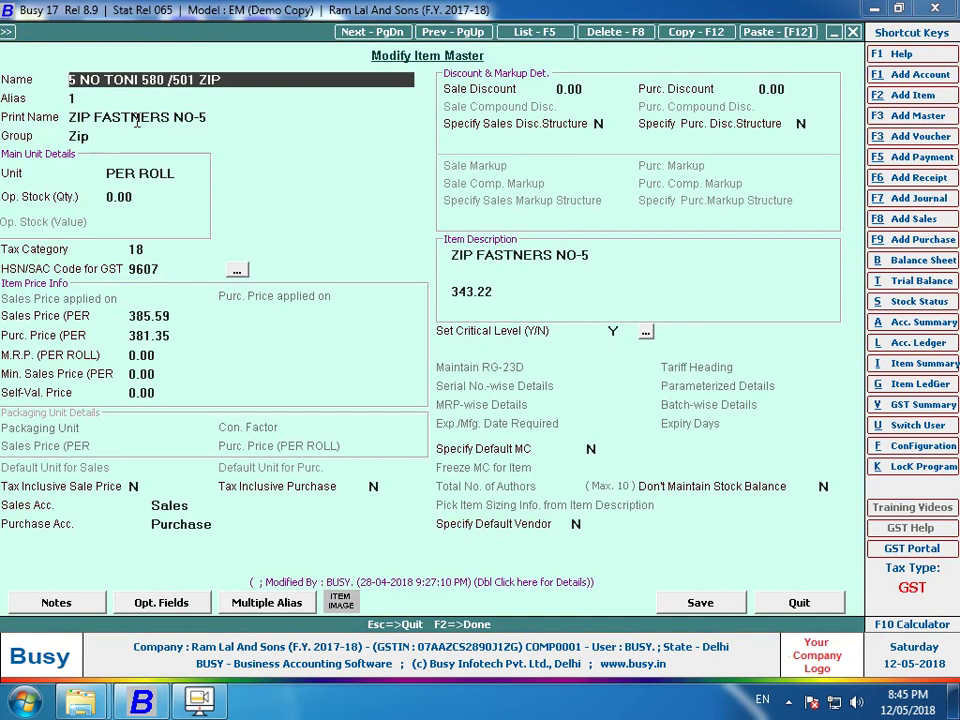
pyautogui.press('Escape')
pyautogui.press('Escape')
pyautogui.press('Escape')
# Start a new sales voucher in the GST series and date it 01-04-2017
pyautogui.press('Right')
pyautogui.press('Up')
pyautogui.press('Up')
pyautogui.press('Up')
pyautogui.press('Up')
pyautogui.press('Up')
pyautogui.press('Up')
pyautogui.press('Up')
pyautogui.press('Up')
pyautogui.press('Up')
pyautogui.press('Up')
pyautogui.press('Up')
pyautogui.press('Up')
pyautogui.press('Up')
pyautogui.press('Up')
pyautogui.press('Up')
pyautogui.press('Up')
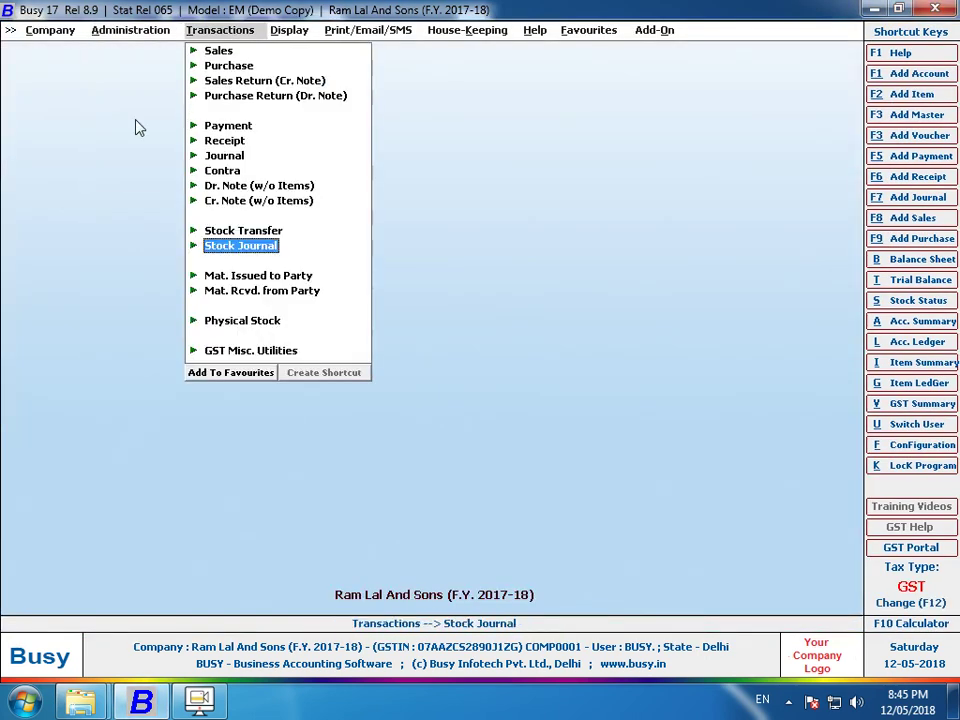
pyautogui.press('Return')
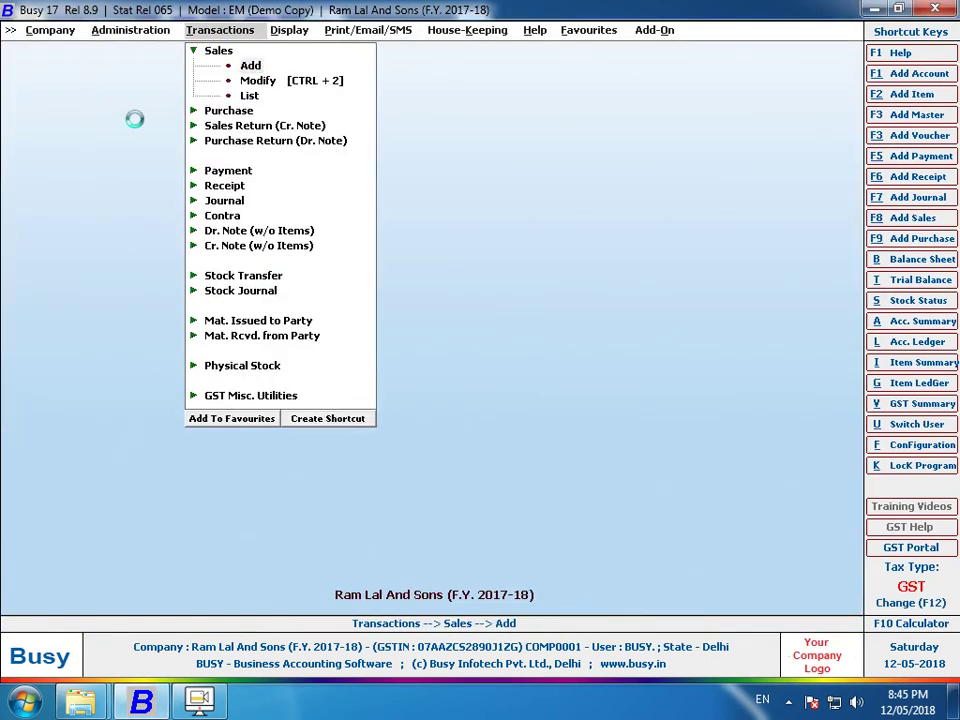
pyautogui.press('Return')
pyautogui.press('Return')
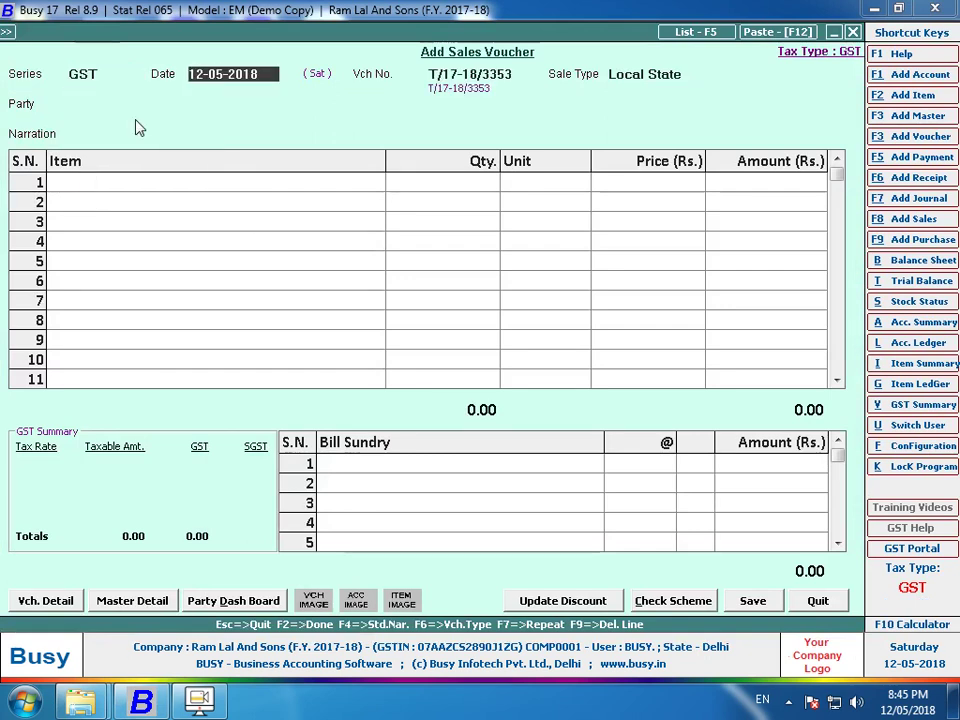
pyautogui.write('1-04')
pyautogui.press('Return')
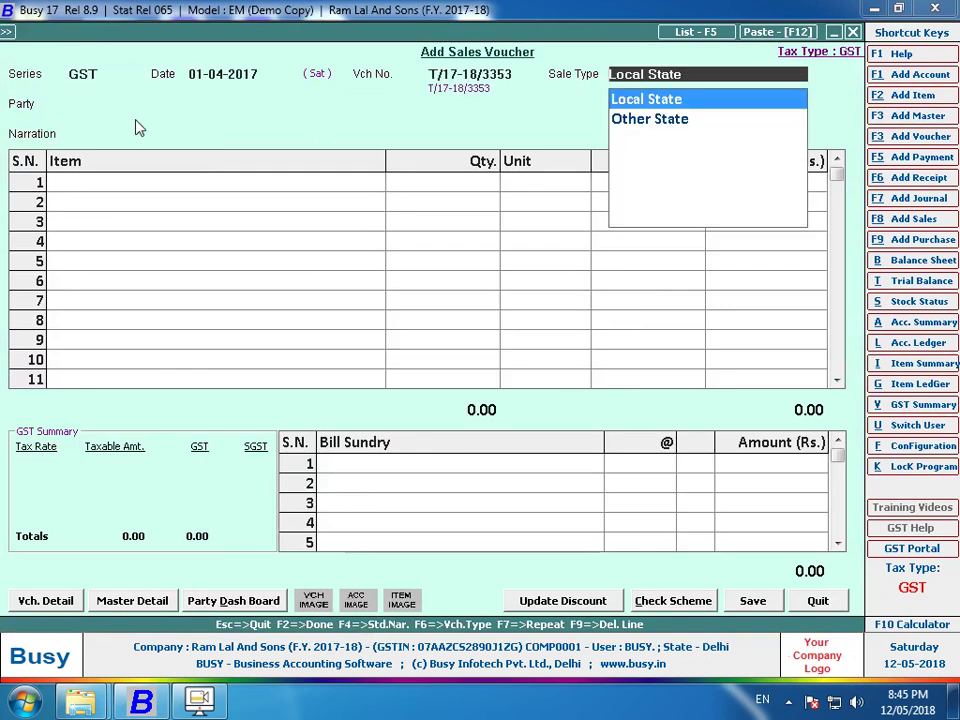
# Set the voucher's sale type to Local State, choose the Yes Bank party, and enter 1 roll of 5 NO TONI 580 /501 ZIP
pyautogui.press('Return')
pyautogui.write('yes')
pyautogui.press('Return')
pyautogui.press('Return')
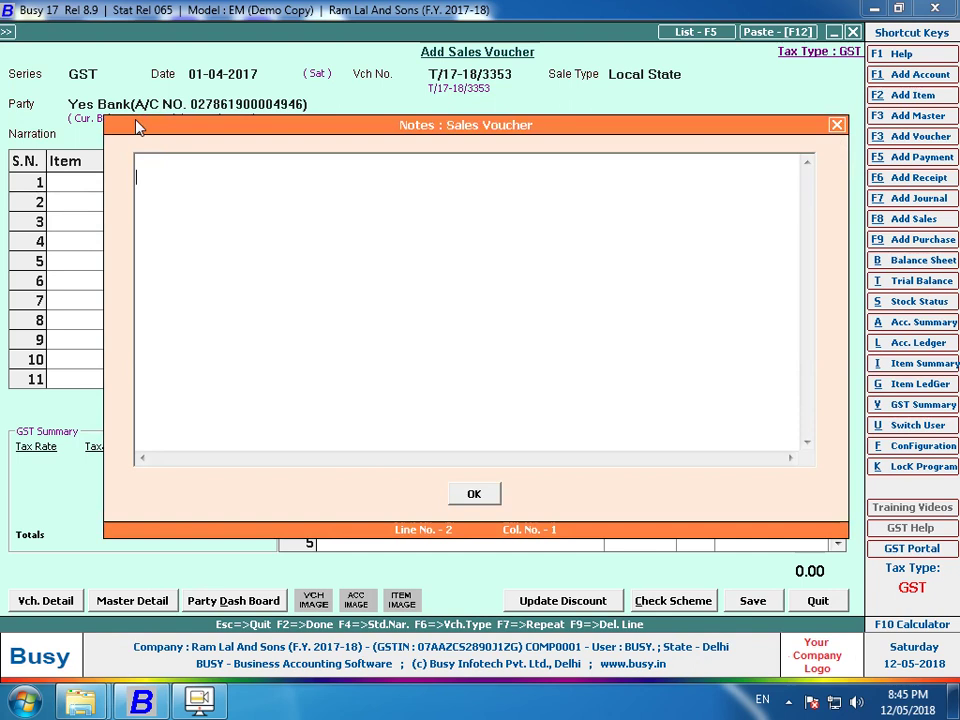
pyautogui.press('Return')
pyautogui.press('Return')
pyautogui.press('Return')
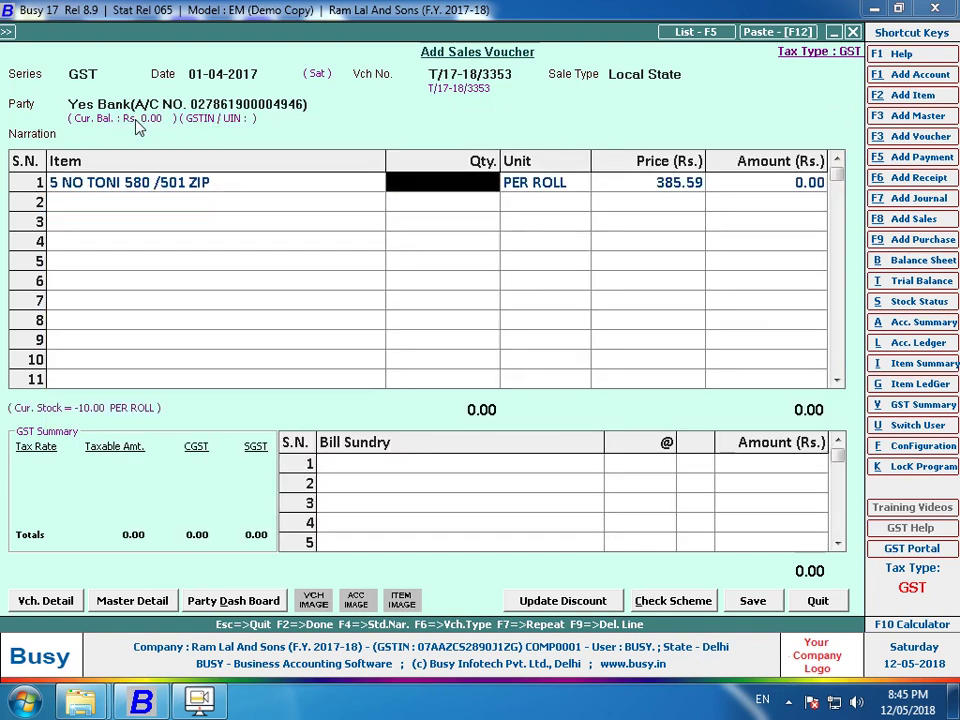
pyautogui.write('1')
pyautogui.press('Return')
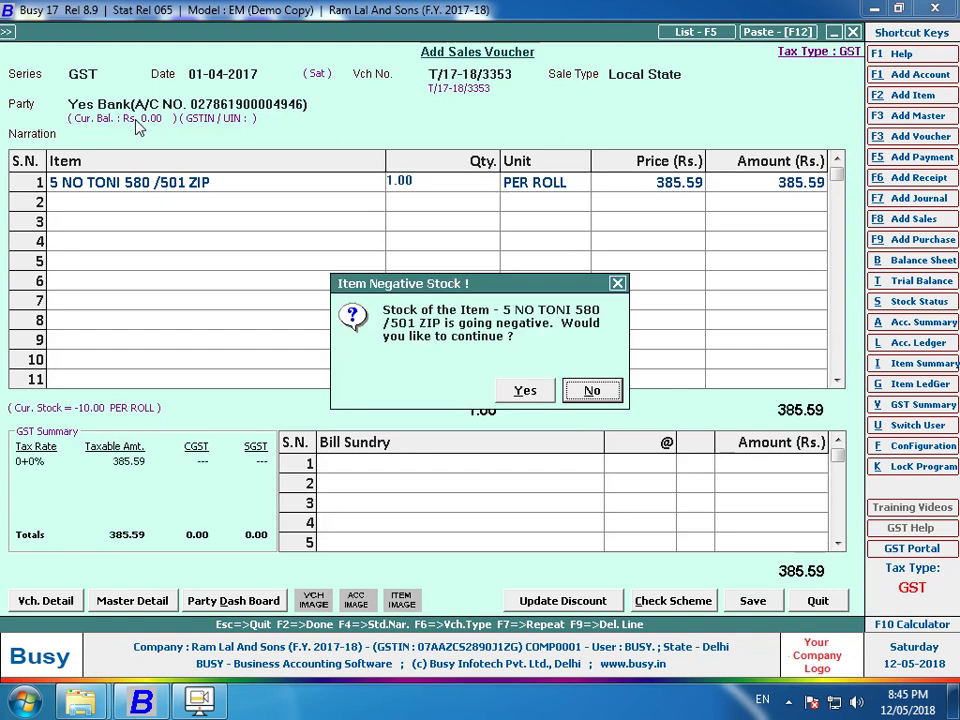
# Discard the unsaved sales voucher, and open and close the Stock Ledger options
pyautogui.press('Escape')
pyautogui.press('Escape')
pyautogui.press('y')
pyautogui.press('Escape')
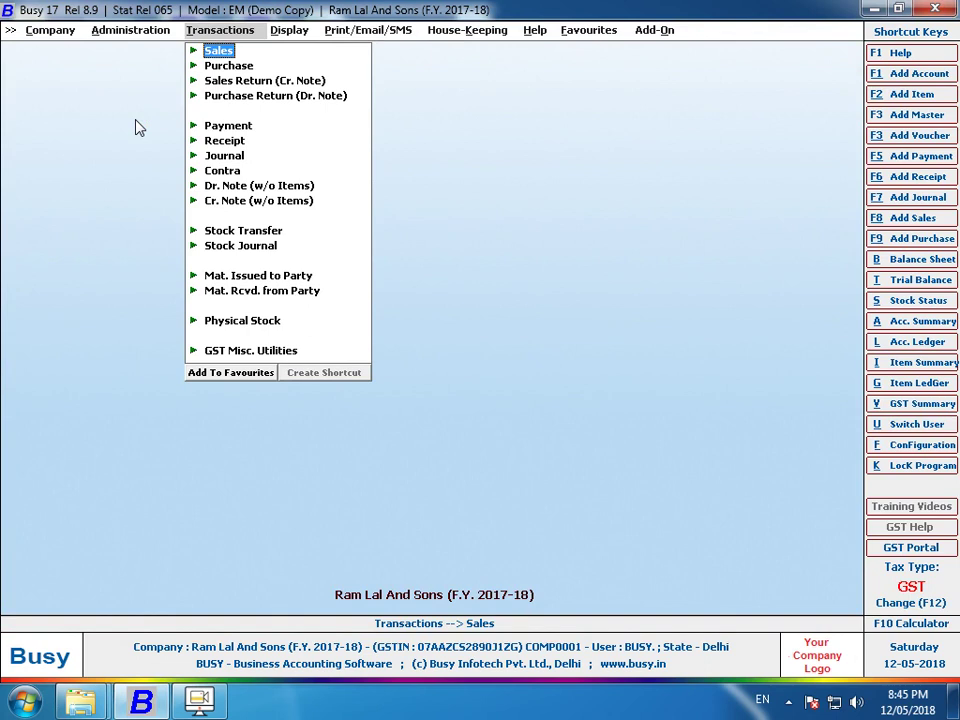
pyautogui.hotkey('alt', 'g')
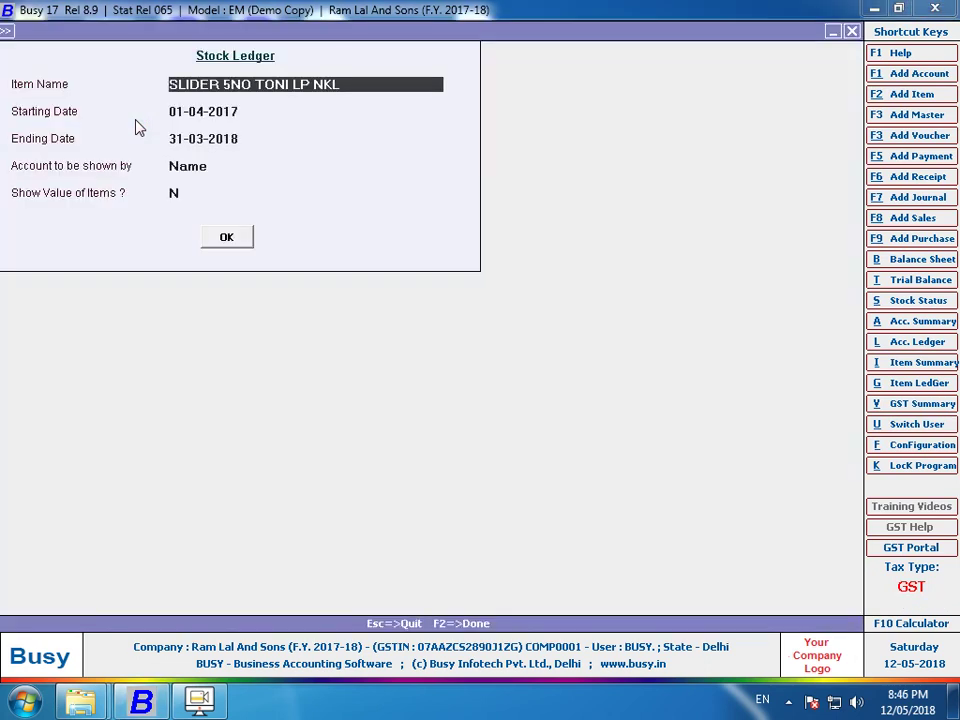
pyautogui.press('Escape')
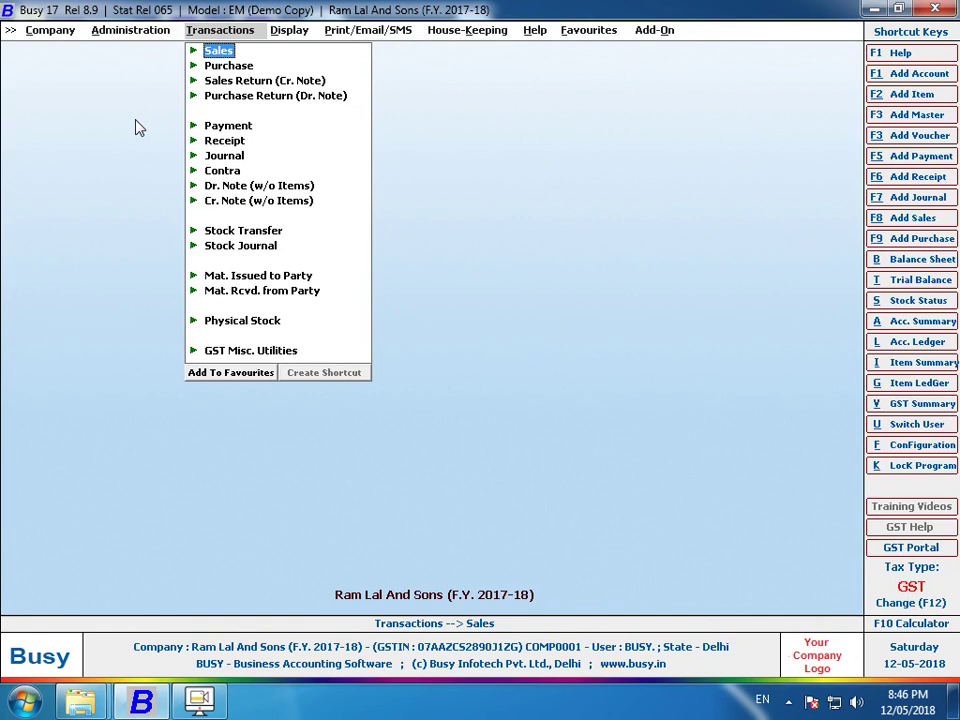
# Choose SANT TRADERS in the Account Ledger options, open its account master directly from there and close it
pyautogui.press('l')
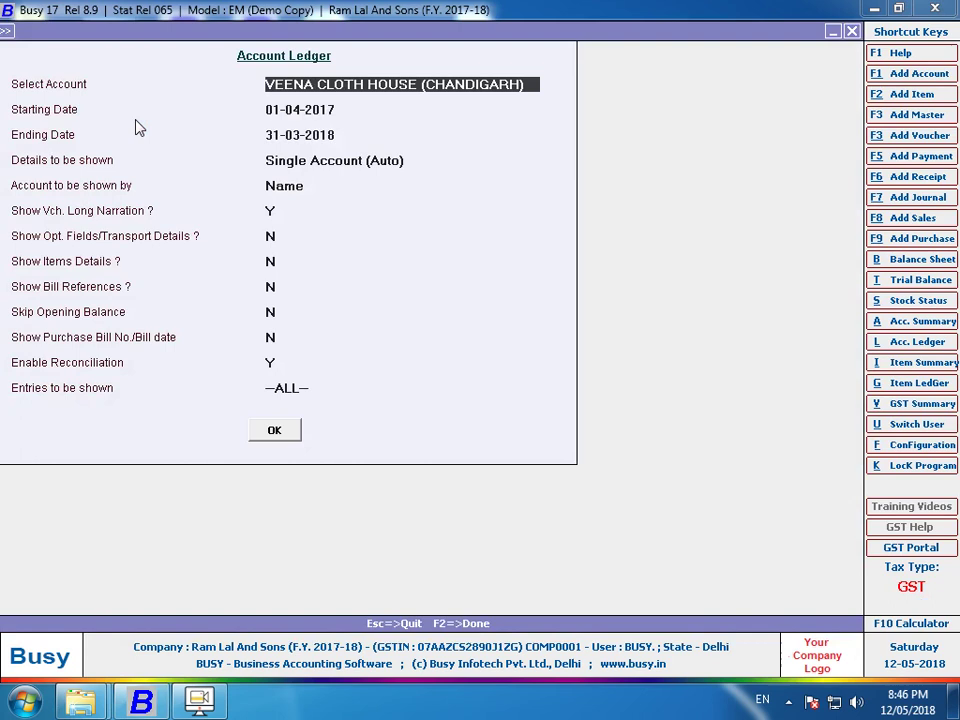
pyautogui.write('sant')
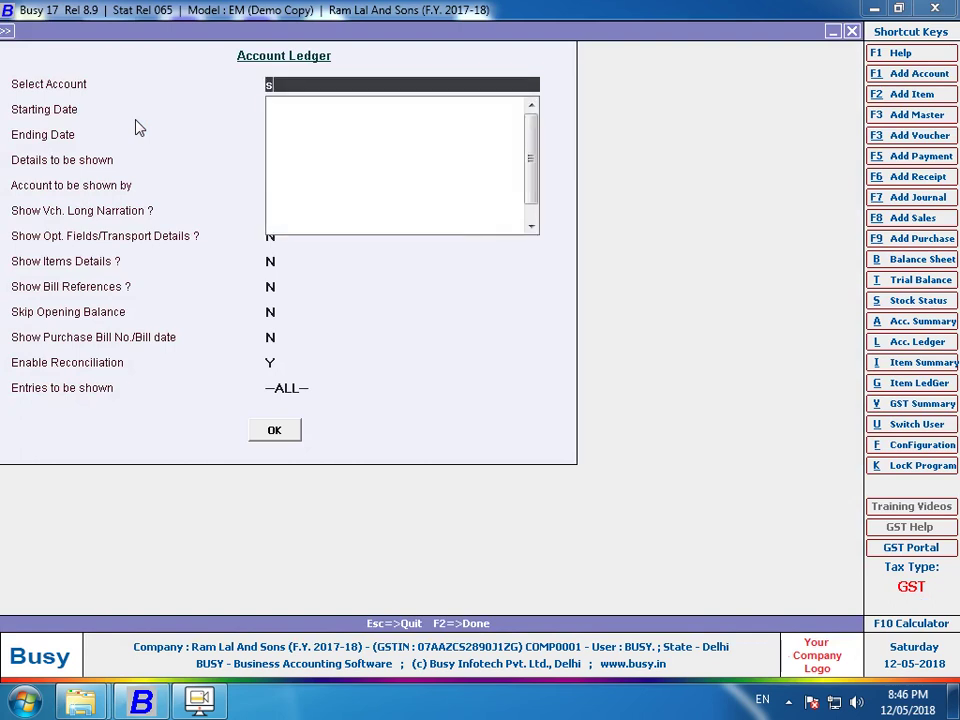
pyautogui.press('Return')
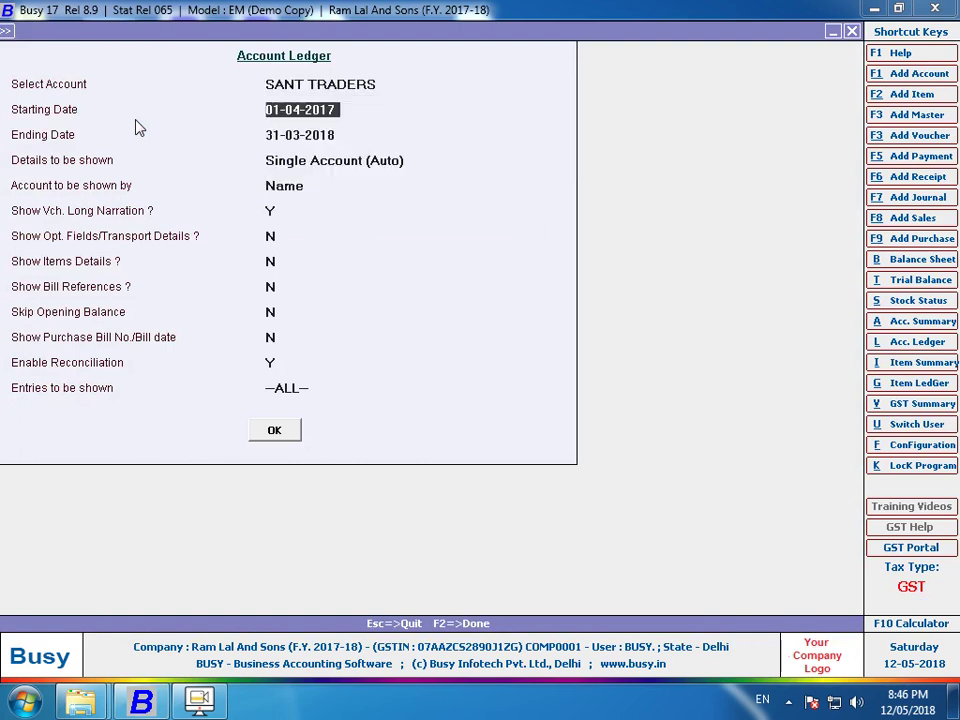
pyautogui.press('Up')
pyautogui.hotkey('ctrl', 'Return')
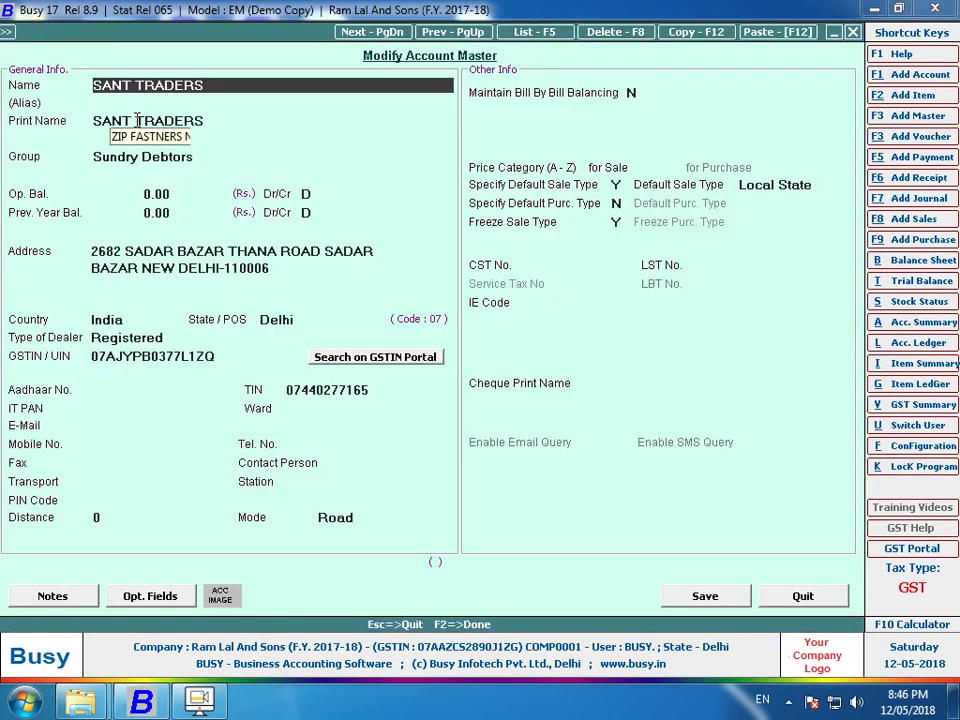
pyautogui.press('Escape')
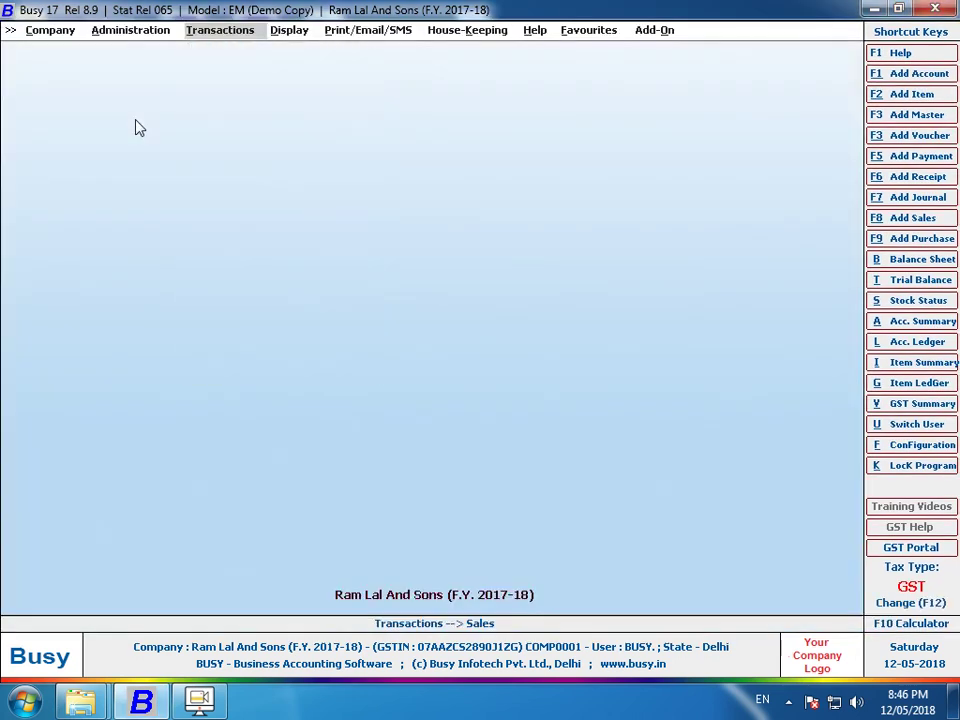
# Open the SANT TRADERS account for modification through the account masters, view its record and close it
pyautogui.press('Left')
pyautogui.press('Down')
pyautogui.press('Return')
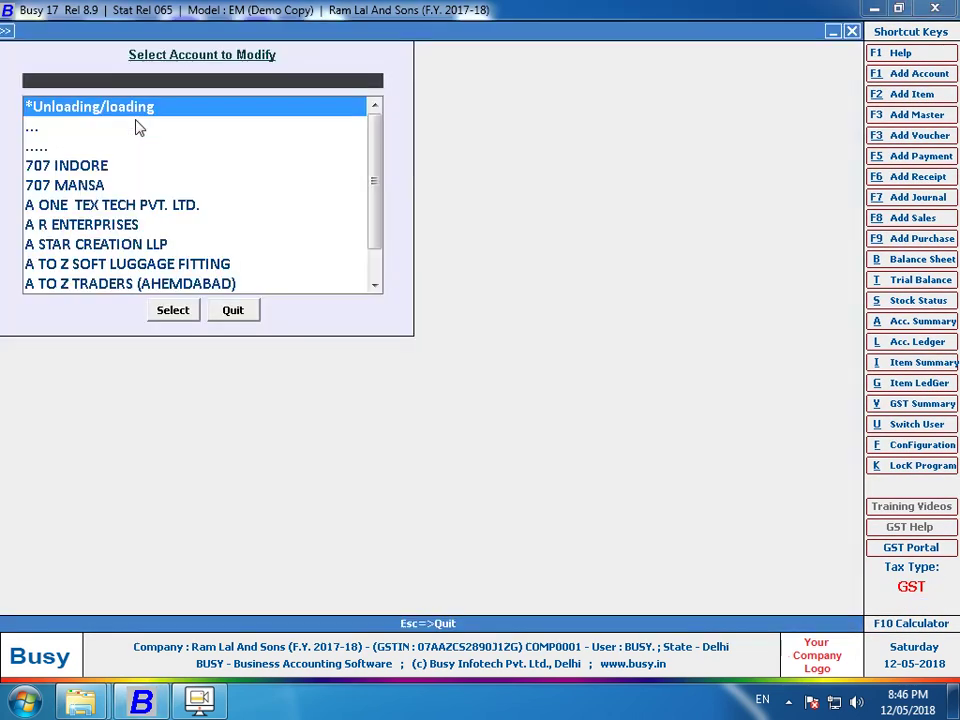
pyautogui.write('sant')
pyautogui.press('Return')
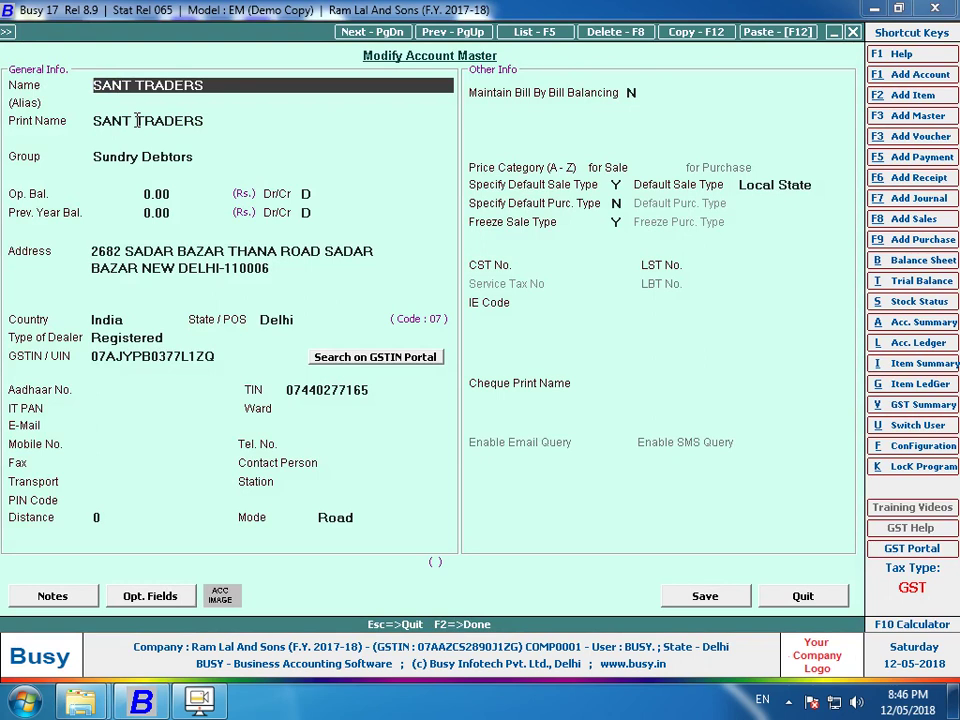
pyautogui.press('Escape')
pyautogui.press('Escape')
pyautogui.press('Escape')
# Open the M.D. SALES sales voucher dated 31-03-2018 for modification, select its New 5 Lp Polo Nkl line and close the voucher
pyautogui.press('Right')
pyautogui.press('Return')
pyautogui.press('Down')
pyautogui.press('Return')
pyautogui.press('Return')
pyautogui.click(130, 204)
pyautogui.press('Up')
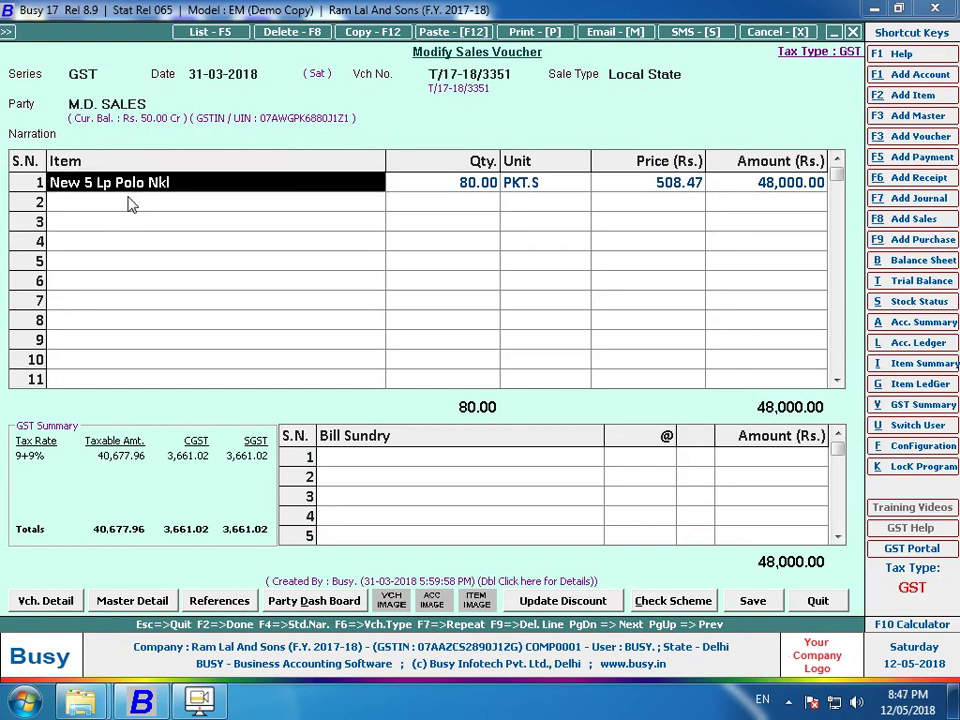
pyautogui.press('Escape')
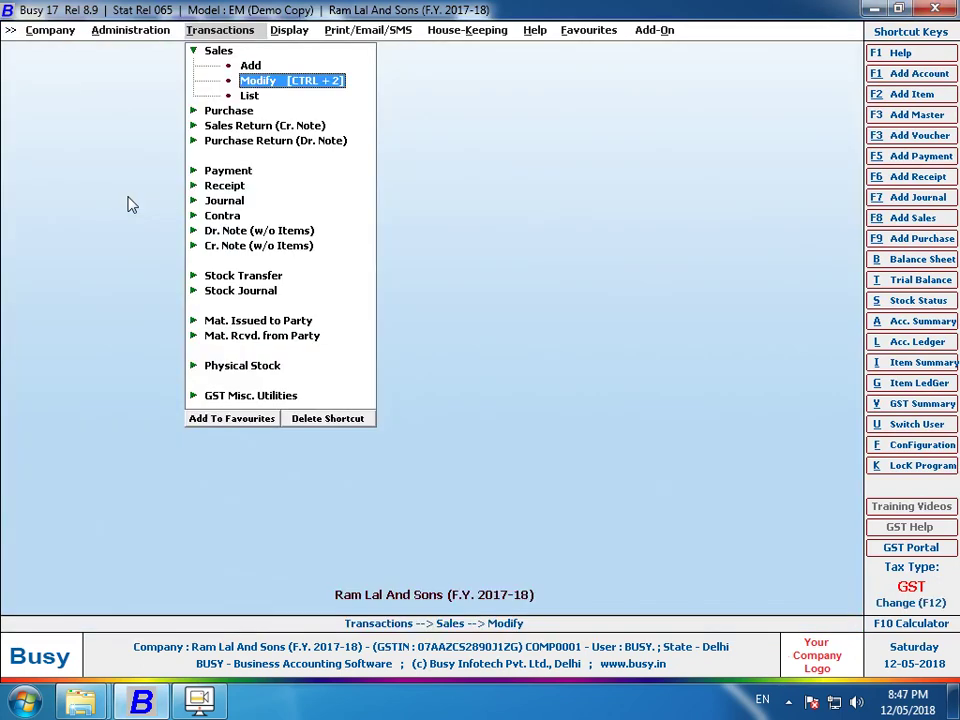
pyautogui.press('Escape')
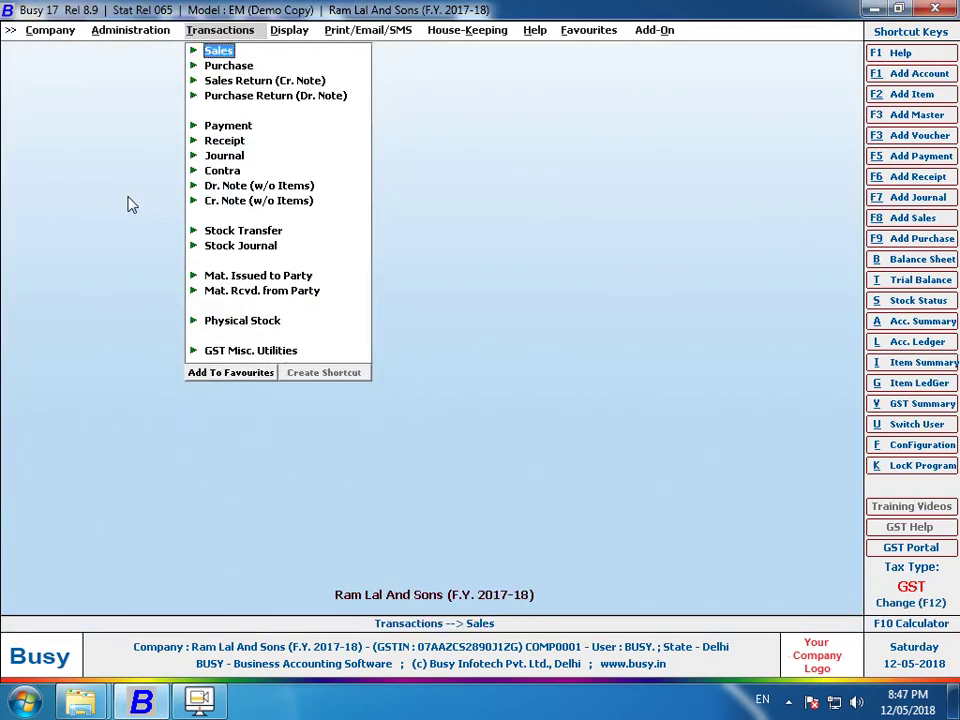
pyautogui.press('super')
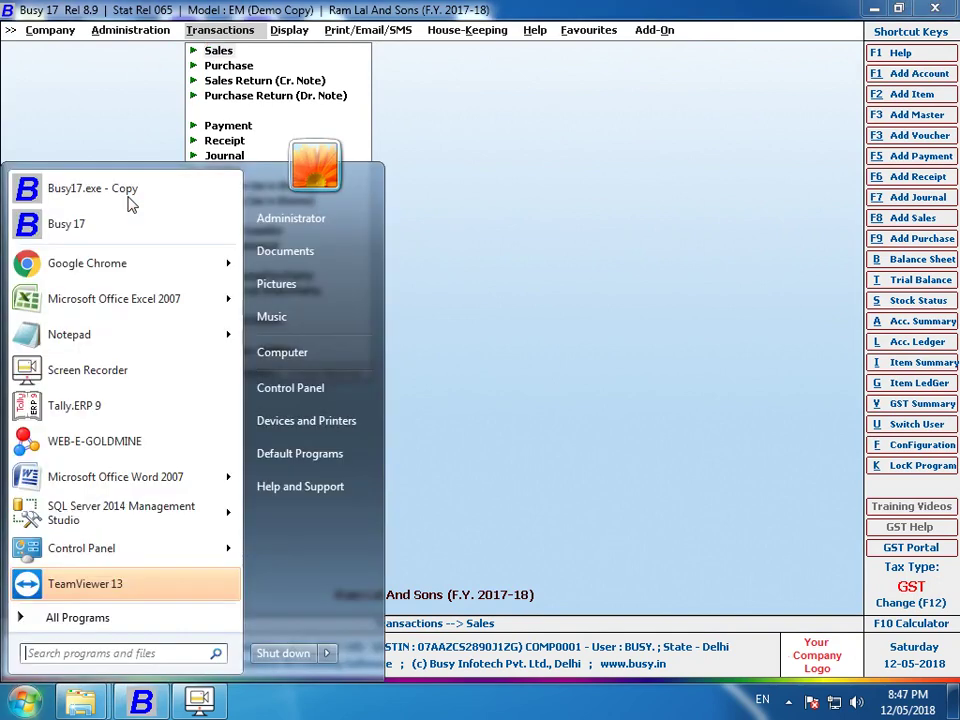
pyautogui.write('t/')
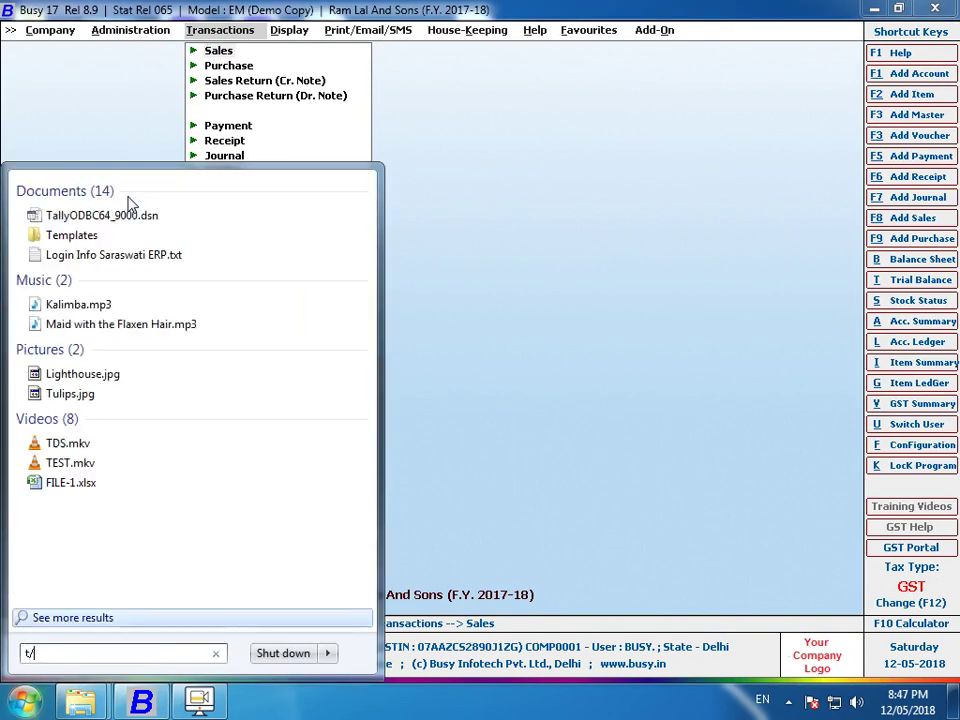
pyautogui.write('18-19/01')
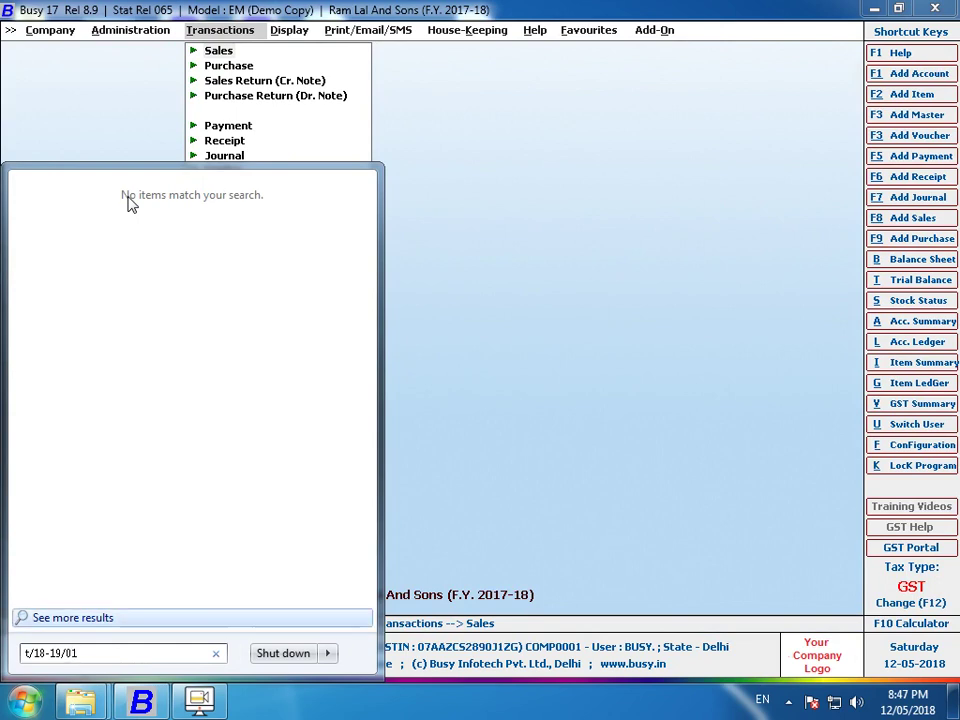
pyautogui.press('Escape')
pyautogui.press('Escape')
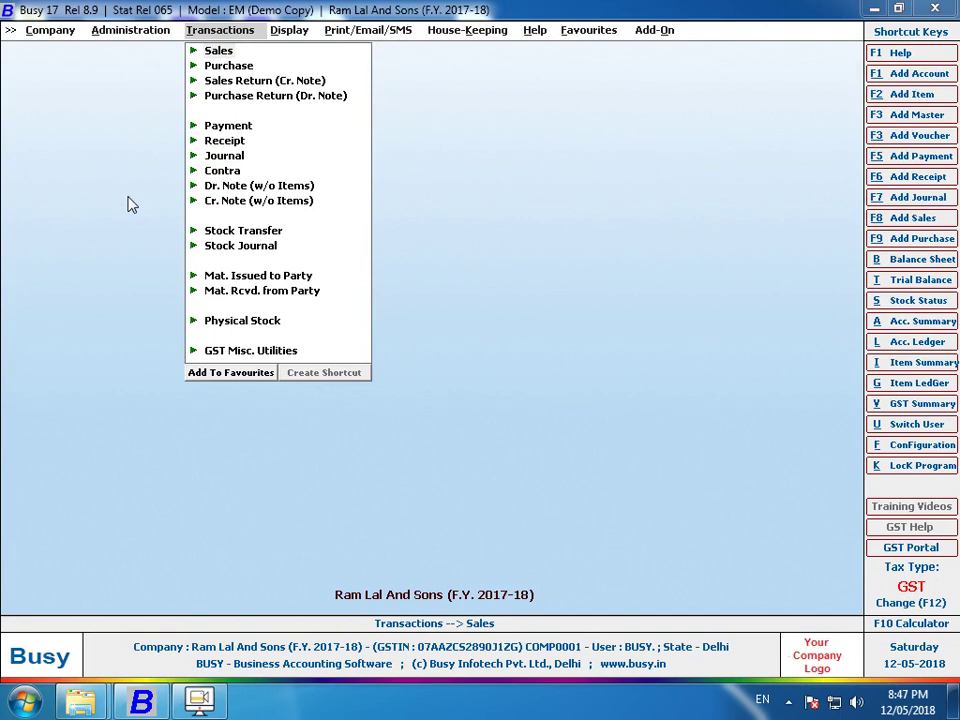
pyautogui.press('super')
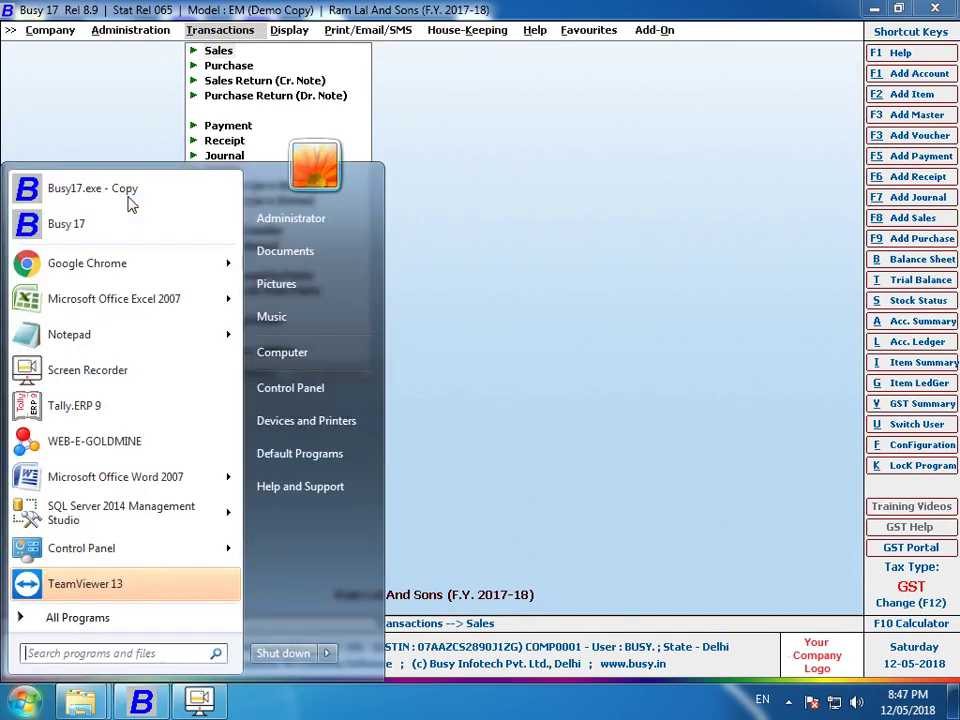
# Start modifying an existing sales voucher in the GST series and try voucher number T/17-18/0101
pyautogui.click(217, 58)
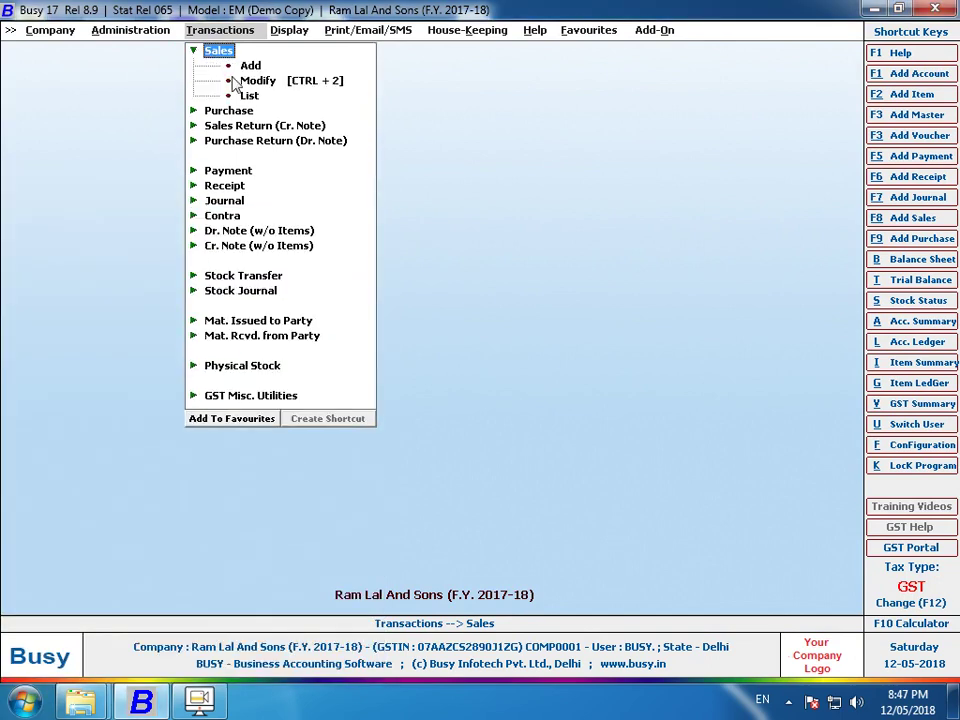
pyautogui.click(229, 79)
pyautogui.click(227, 112)
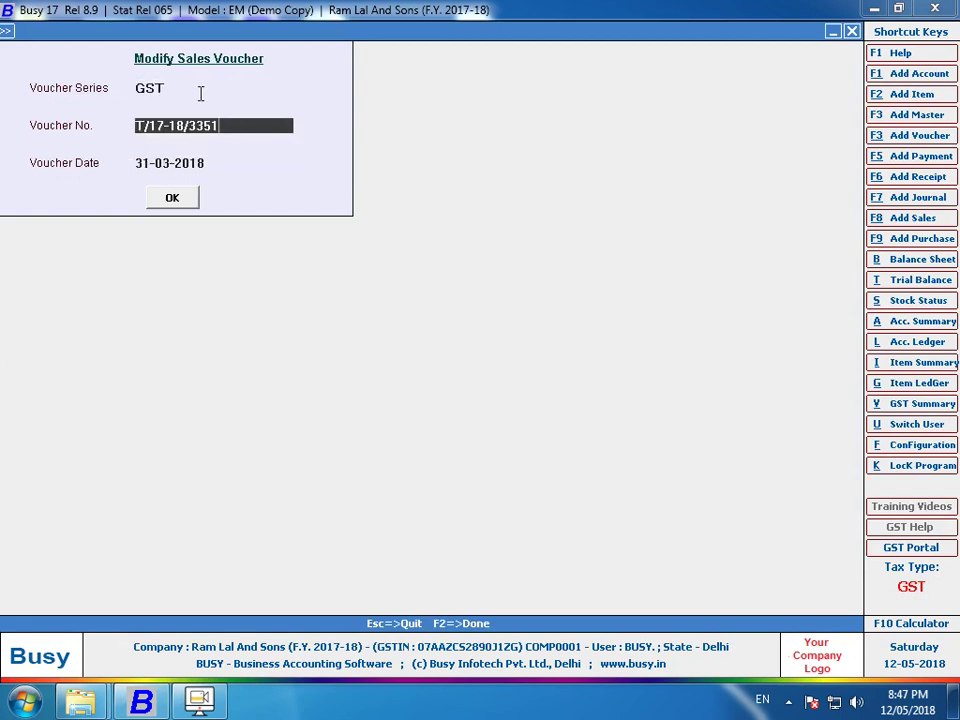
pyautogui.press('BackSpace')
pyautogui.press('BackSpace')
pyautogui.press('BackSpace')
pyautogui.press('BackSpace')
pyautogui.write('01')
pyautogui.press('BackSpace')
pyautogui.press('BackSpace')
pyautogui.write('0101')
pyautogui.press('Return')
pyautogui.press('Return')
# Set the voucher number to T/17-18/1 and open that sales voucher for modification
pyautogui.press('BackSpace')
pyautogui.press('BackSpace')
pyautogui.press('BackSpace')
pyautogui.press('BackSpace')
pyautogui.write('1')
pyautogui.press('Return')
pyautogui.press('Return')
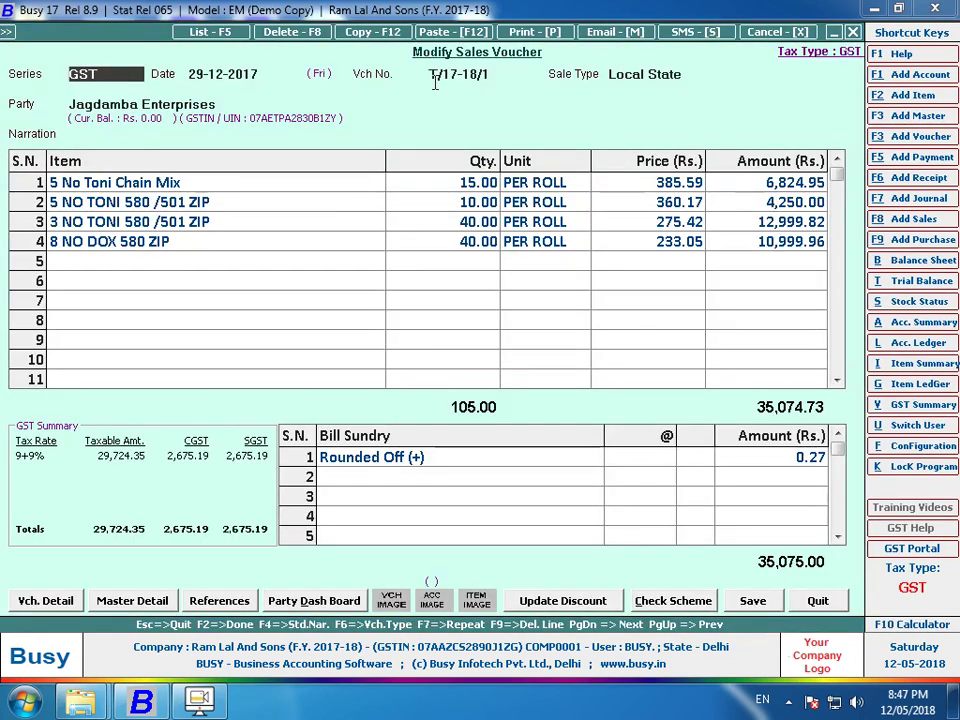
# Preview the Sales Invoice printout of the Jagdamba Enterprises voucher, and close the preview and the voucher modification
pyautogui.click(524, 33)
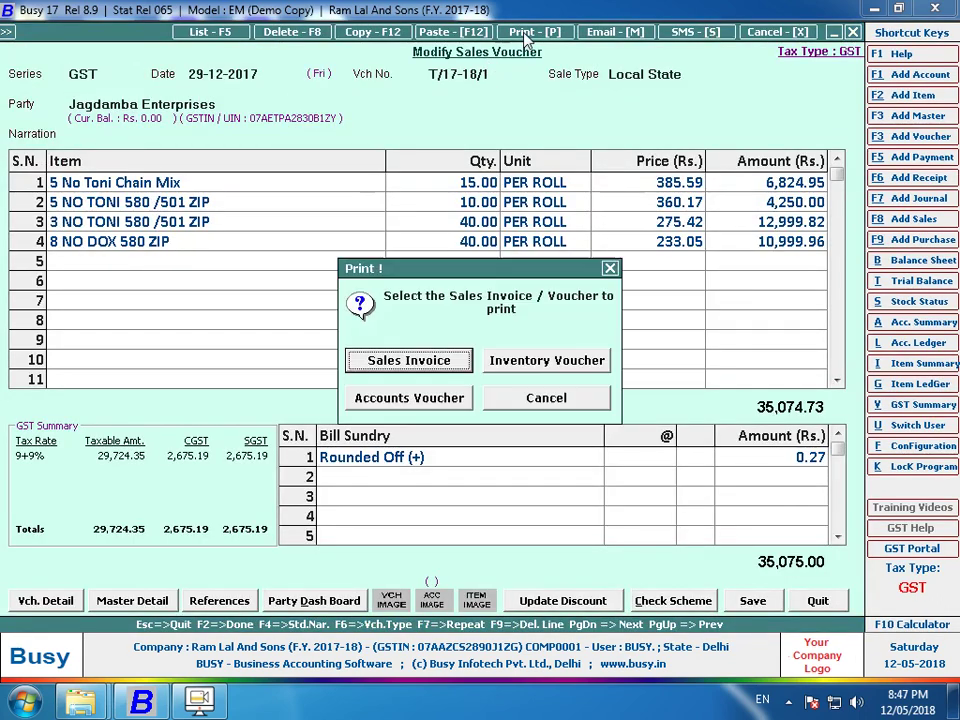
pyautogui.click(386, 362)
pyautogui.click(185, 180)
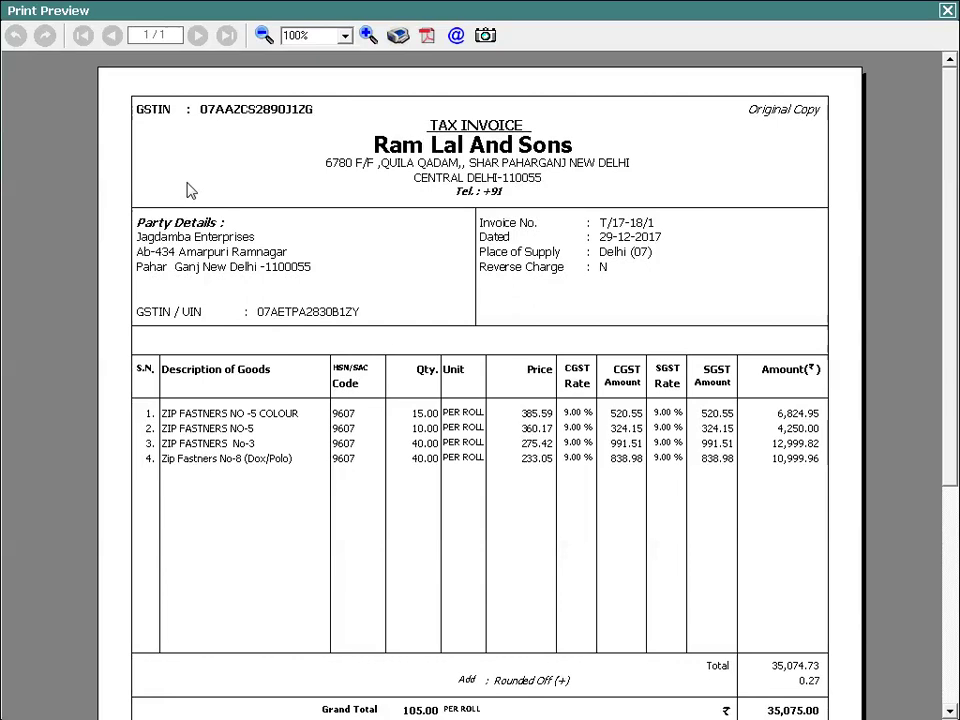
pyautogui.press('Escape')
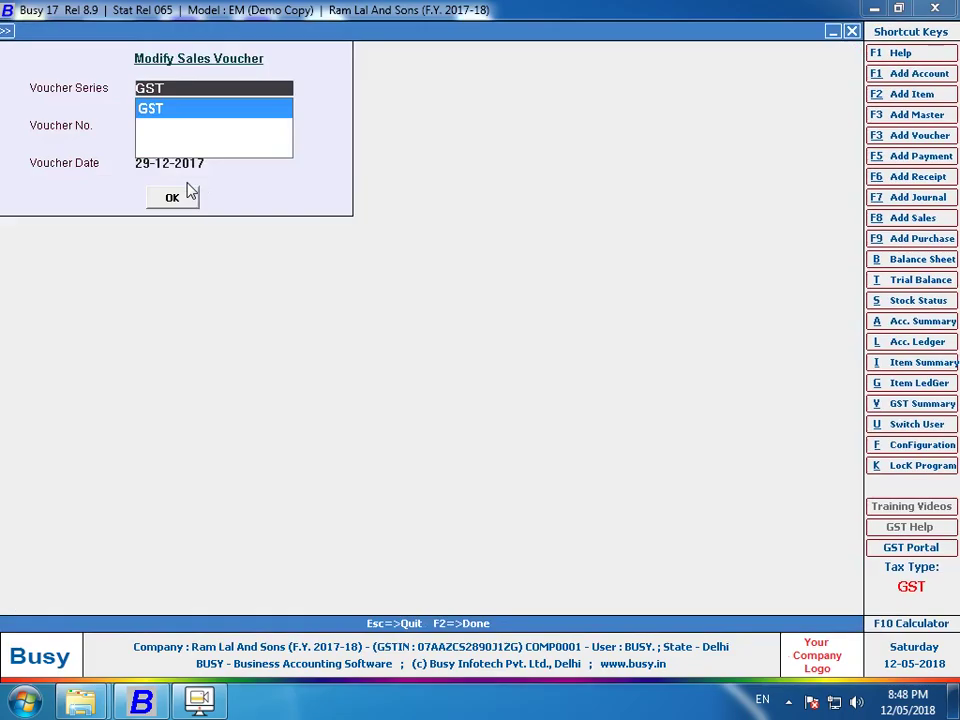
pyautogui.press('Escape')
pyautogui.press('Escape')
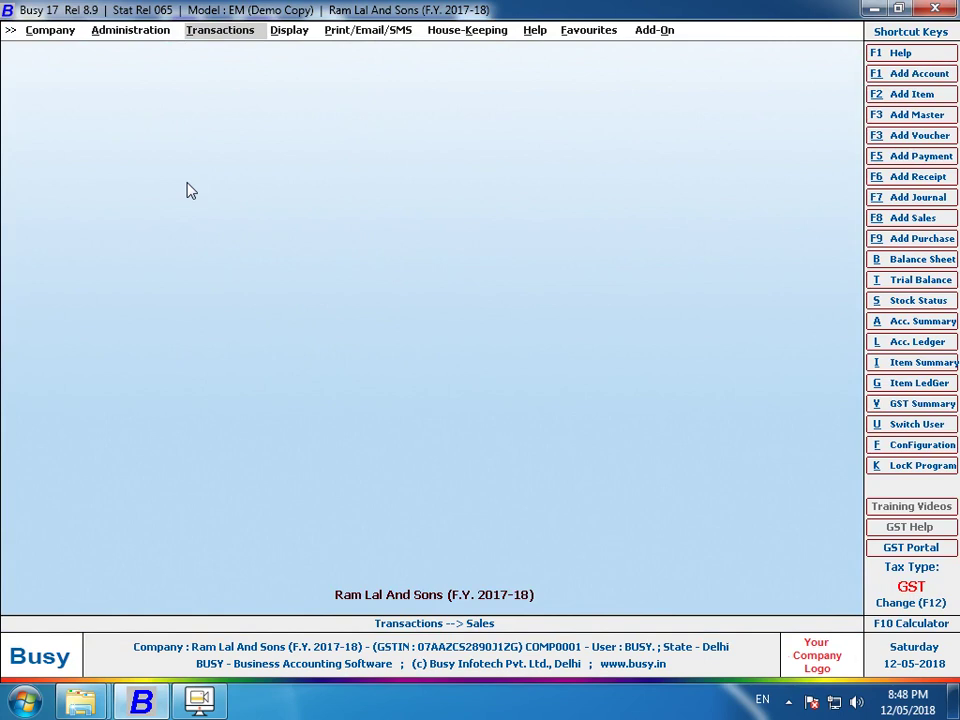
# Open the Account Ledger options directly from the open transactions list and close them
pyautogui.press('Return')
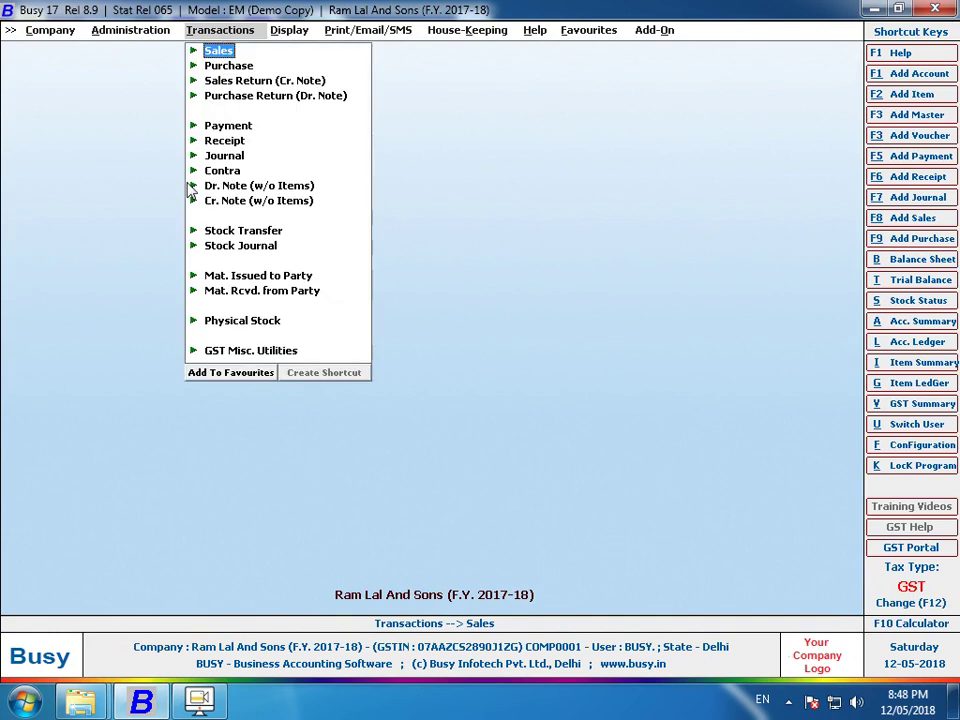
pyautogui.hotkey('alt', 'l')
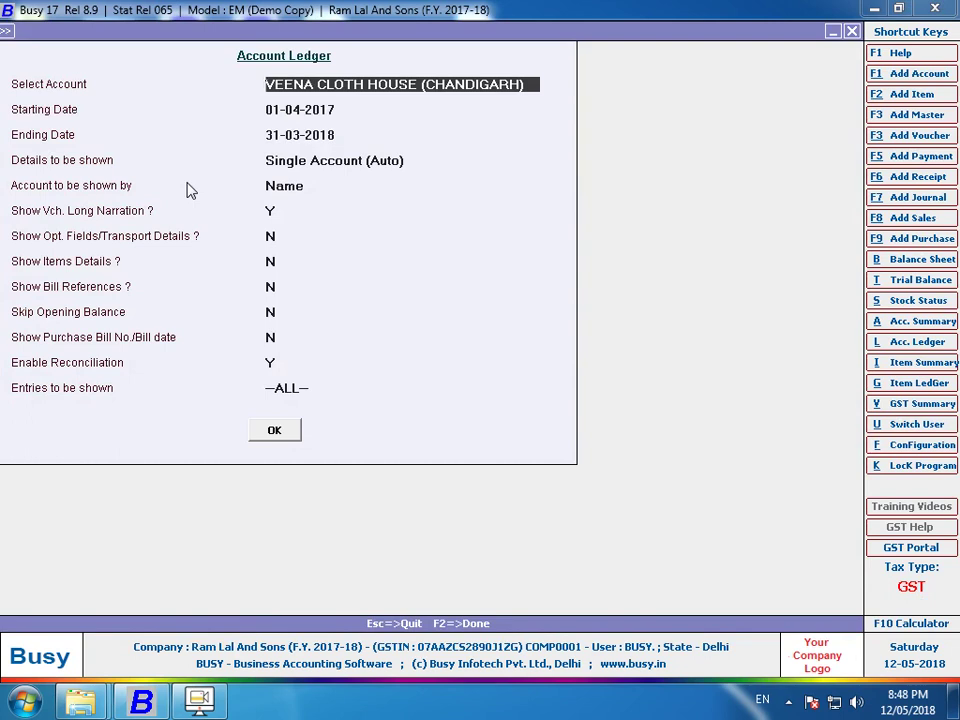
pyautogui.press('Escape')
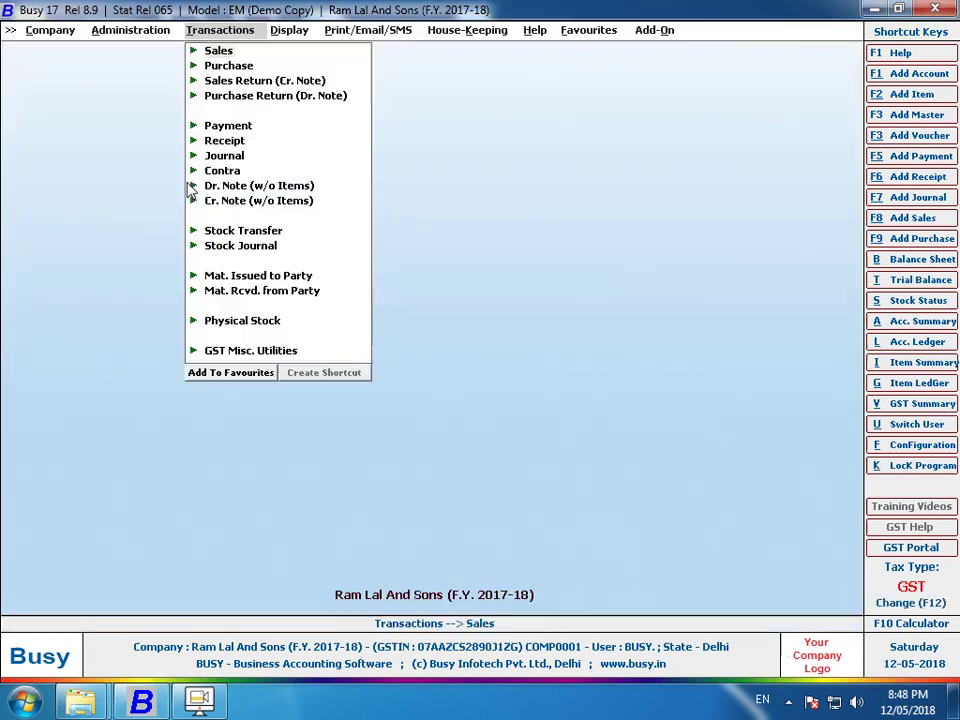
# Open the M.D. SALES sales voucher dated 31-03-2018 for modification and try to save it
pyautogui.press('Return')
pyautogui.press('Down')
pyautogui.press('Return')
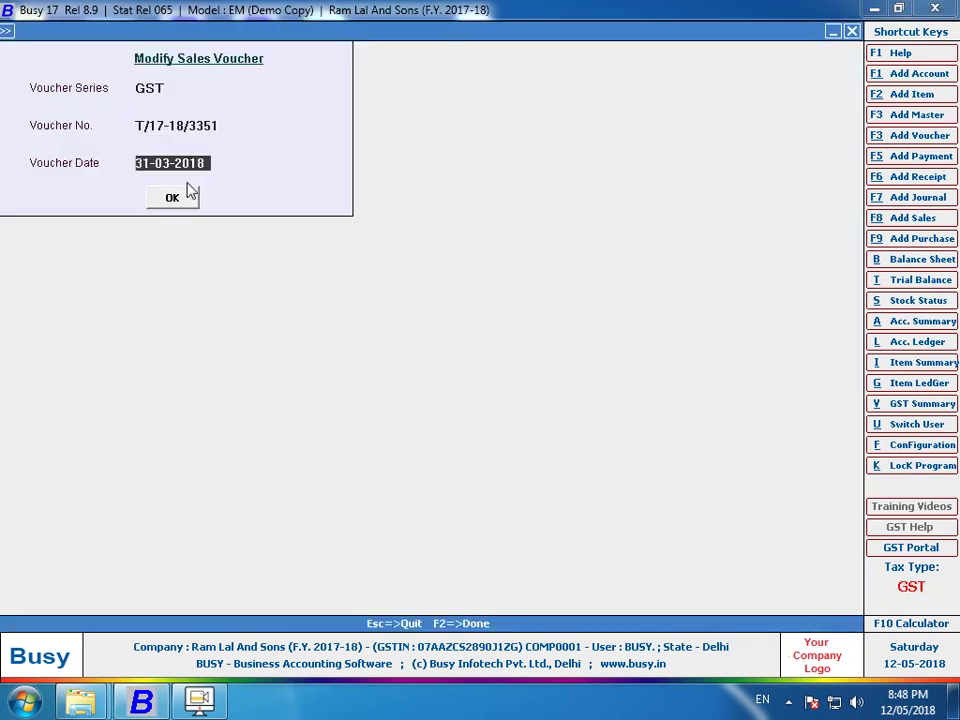
pyautogui.click(188, 190)
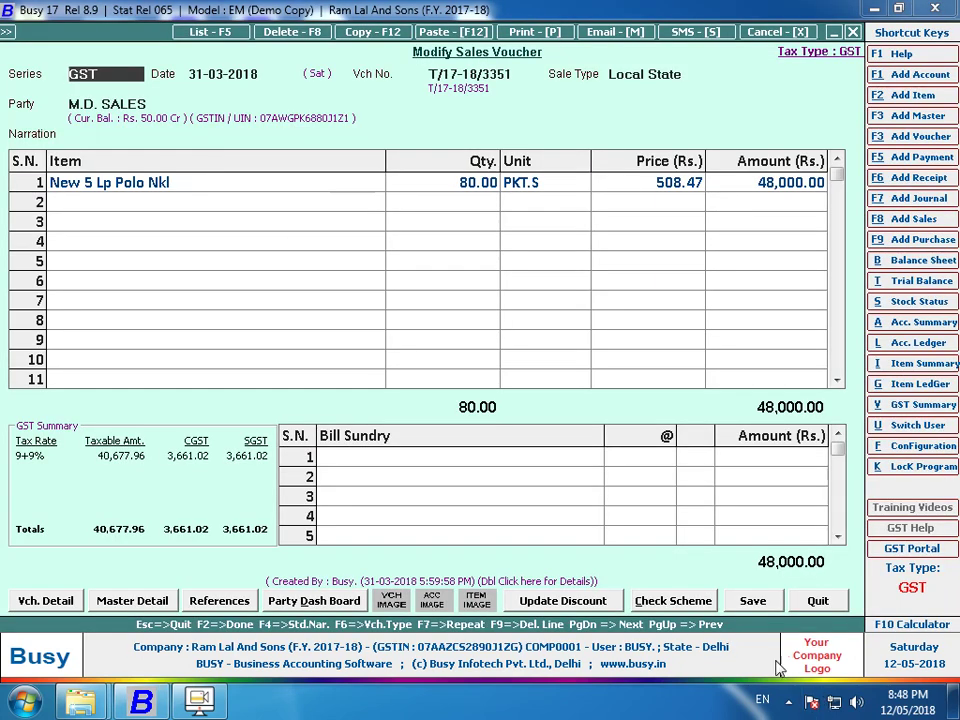
pyautogui.press('F2')
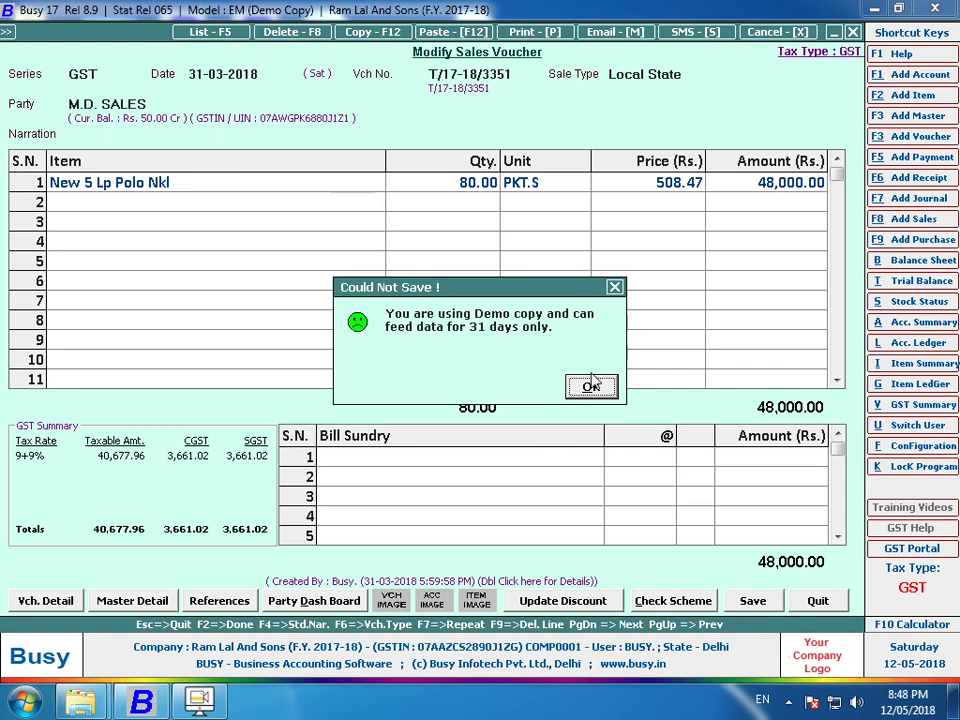
pyautogui.click(591, 386)
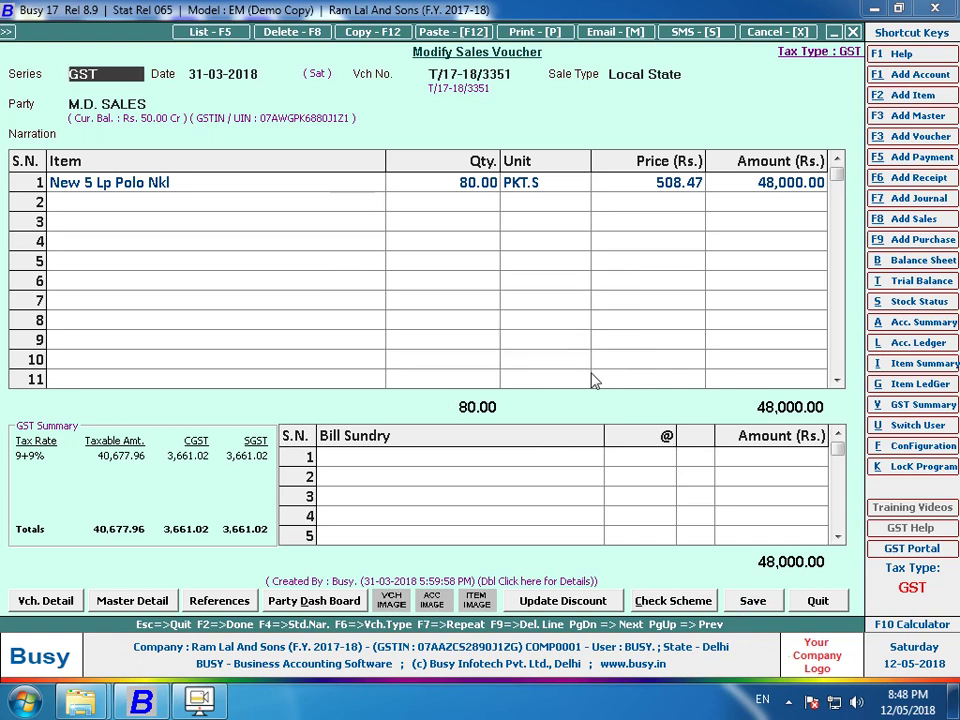
# Open the print choices for the M.D. SALES sales voucher
pyautogui.click(521, 34)
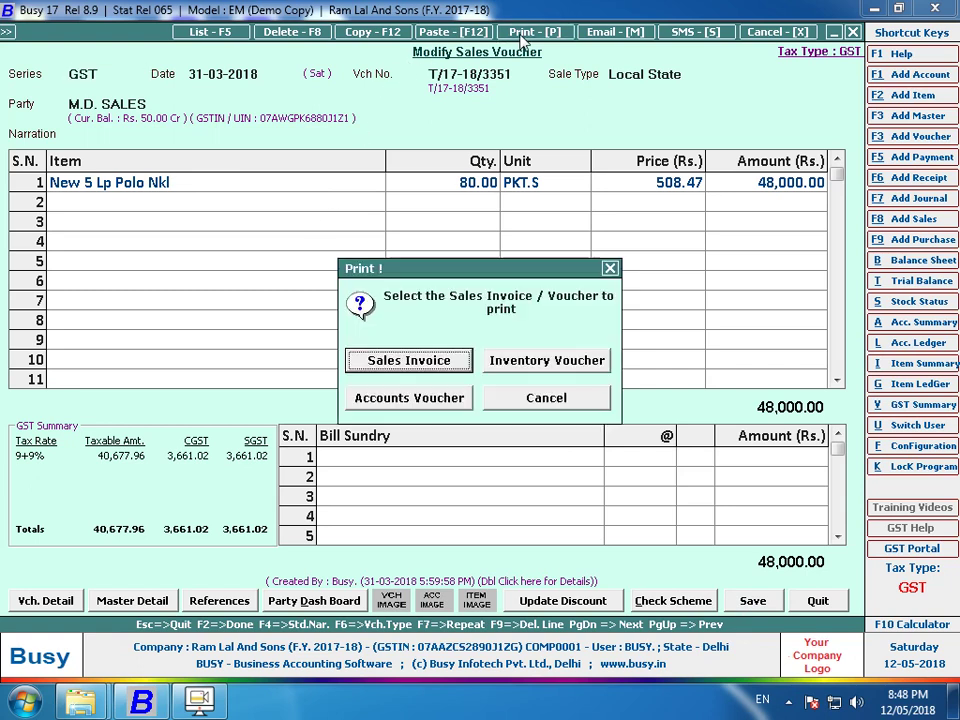